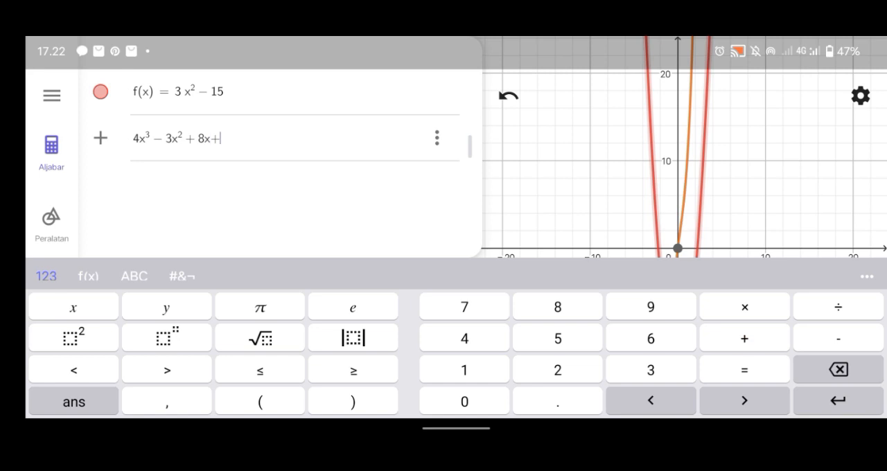
# Complete the cubic function entry as 4x³ − 3x² + 8x + 11
pyautogui.write('11')
pyautogui.press('Return')
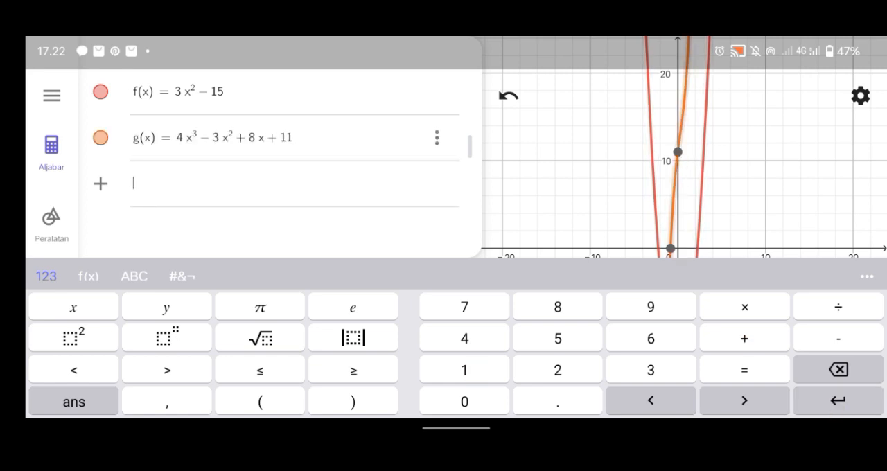
pyautogui.click(88, 276)
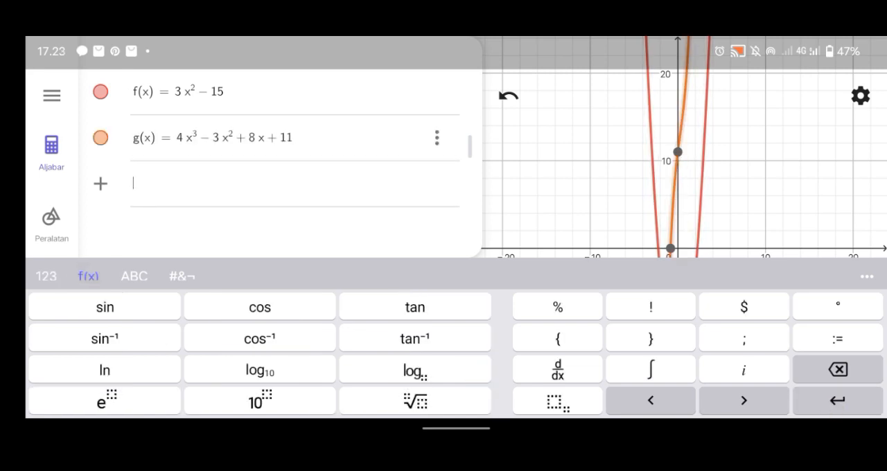
pyautogui.click(133, 276)
pyautogui.click(182, 276)
pyautogui.click(46, 276)
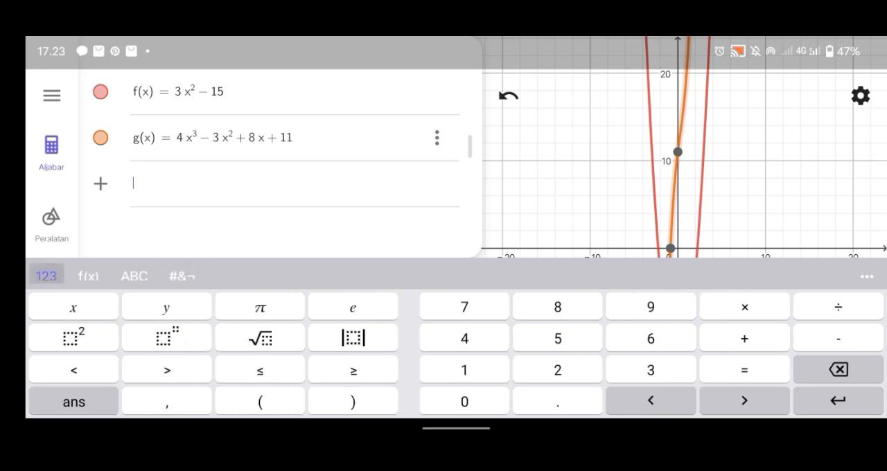
# Enter a new function x⁶ − 2x⁴ + 2x² + 4x − 6 below the cubic one
pyautogui.write('x')
pyautogui.write('6')
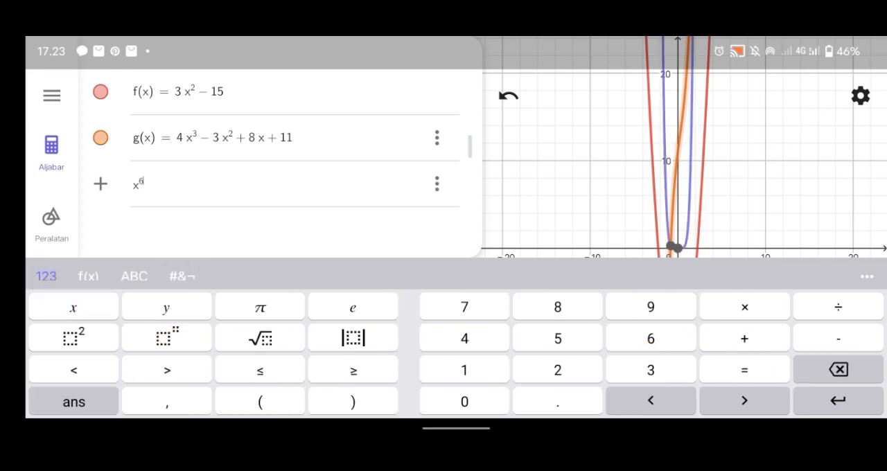
pyautogui.write('-2x')
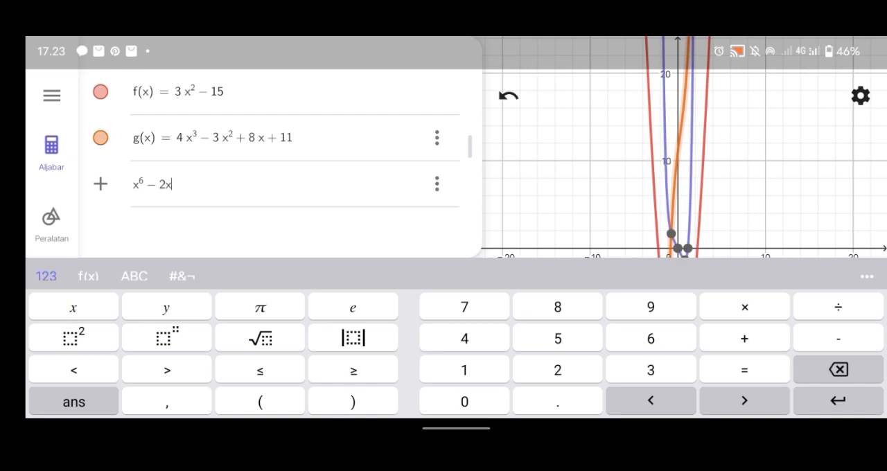
pyautogui.write('4+2x²')
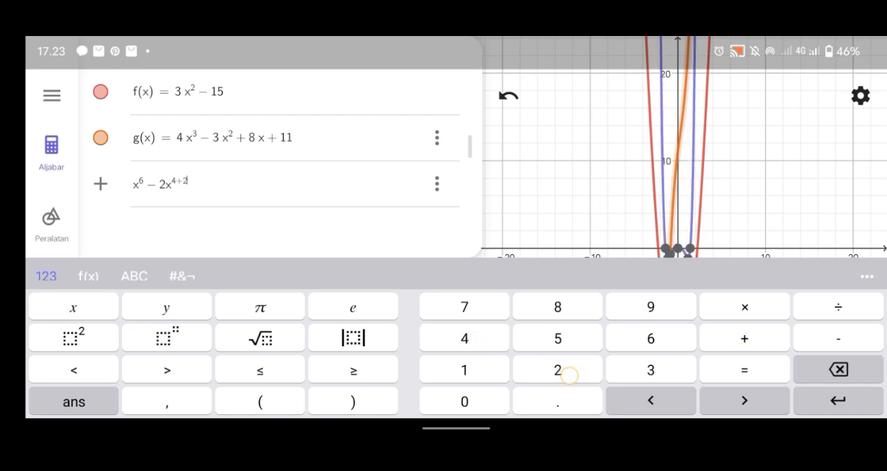
pyautogui.press('BackSpace')
pyautogui.press('BackSpace')
pyautogui.press('BackSpace')
pyautogui.press('BackSpace')
pyautogui.click(188, 192)
pyautogui.write('+2x²')
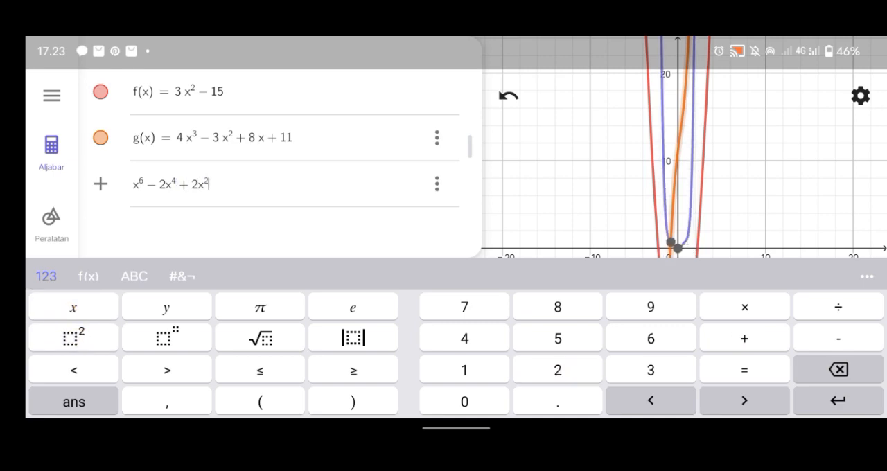
pyautogui.write('+4x-')
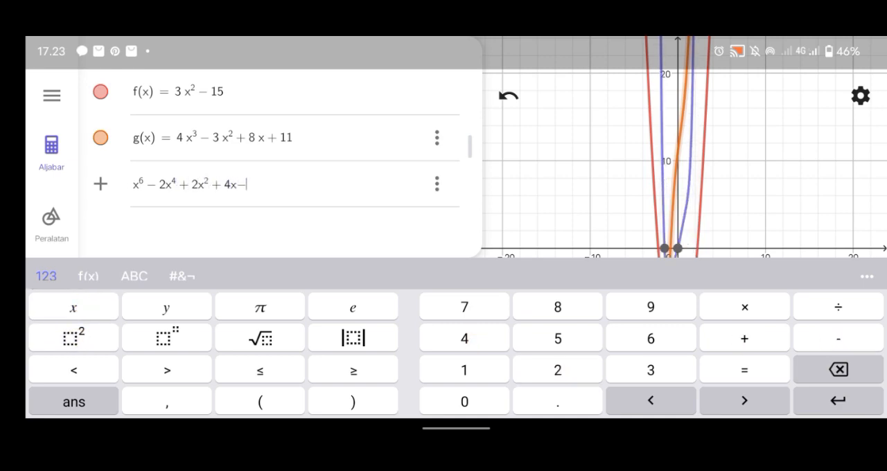
pyautogui.write('6')
pyautogui.press('Return')
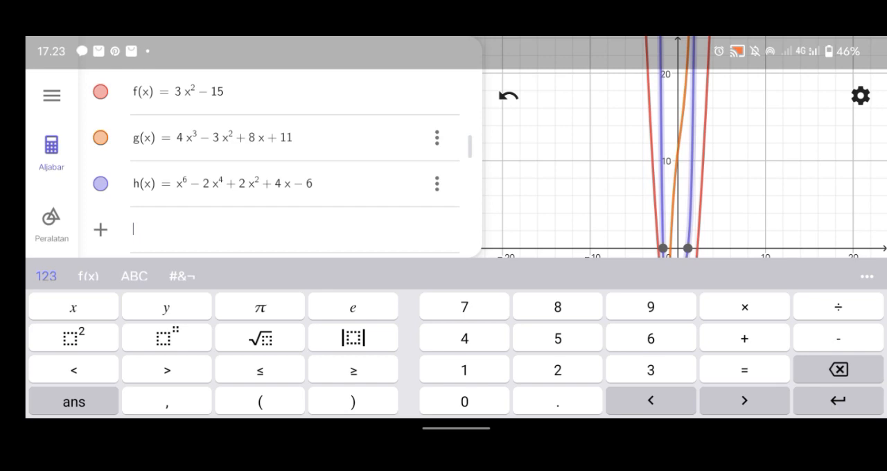
# Add another function, x with the exponent 9−5
pyautogui.write('x^9')
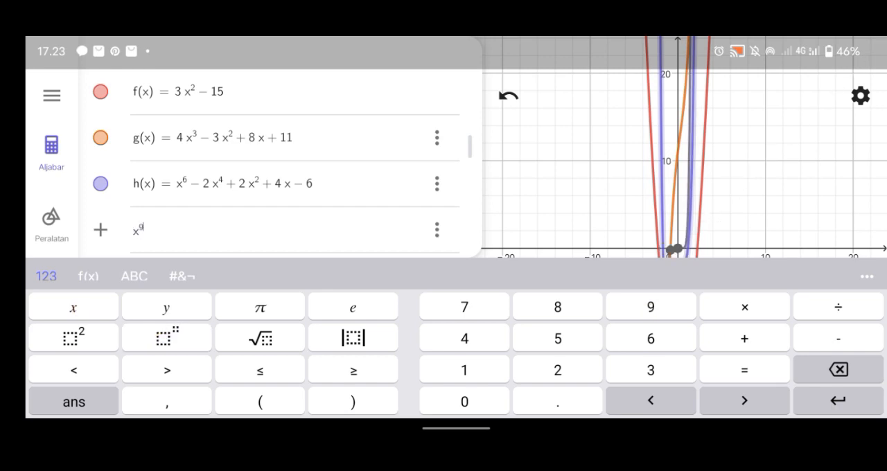
pyautogui.write('-5')
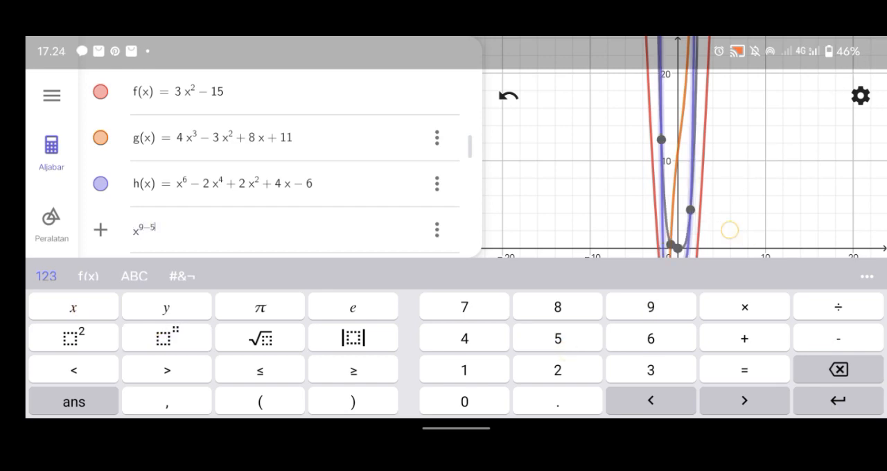
pyautogui.press('Return')
# Enter the function 3x⁶ + 7x³ + 8x + 10 as the next expression in the list
pyautogui.write('3x^3')
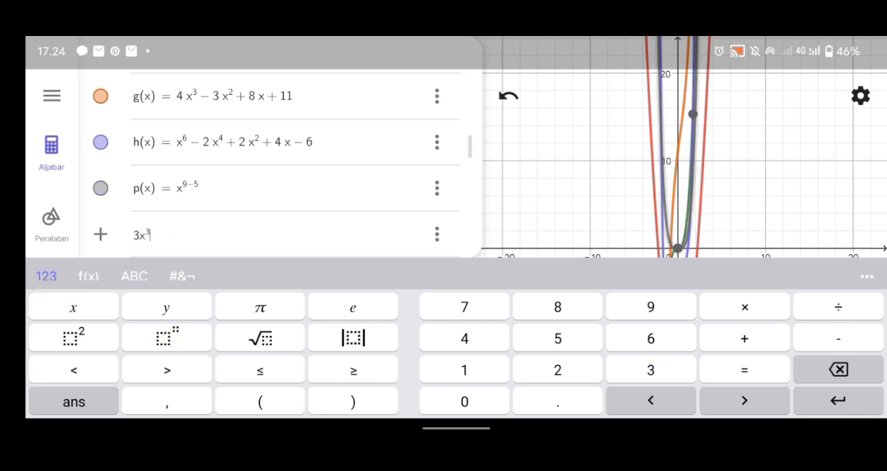
pyautogui.press('BackSpace')
pyautogui.write('6')
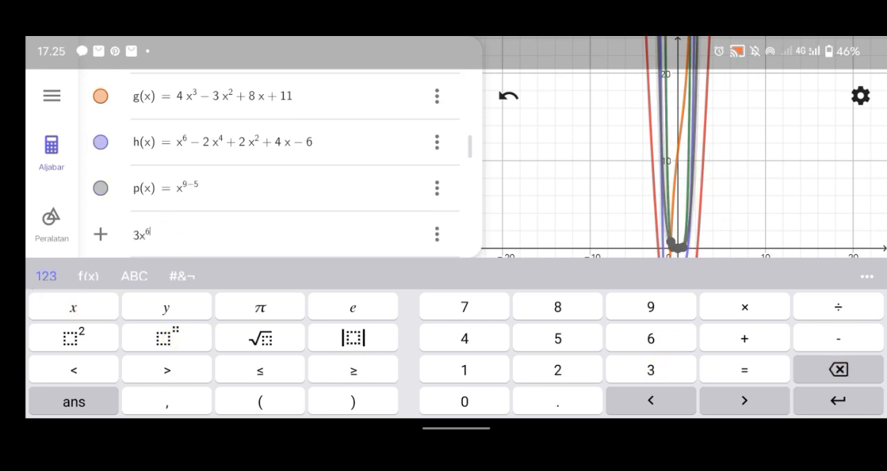
pyautogui.press('Right')
pyautogui.write('+ 7')
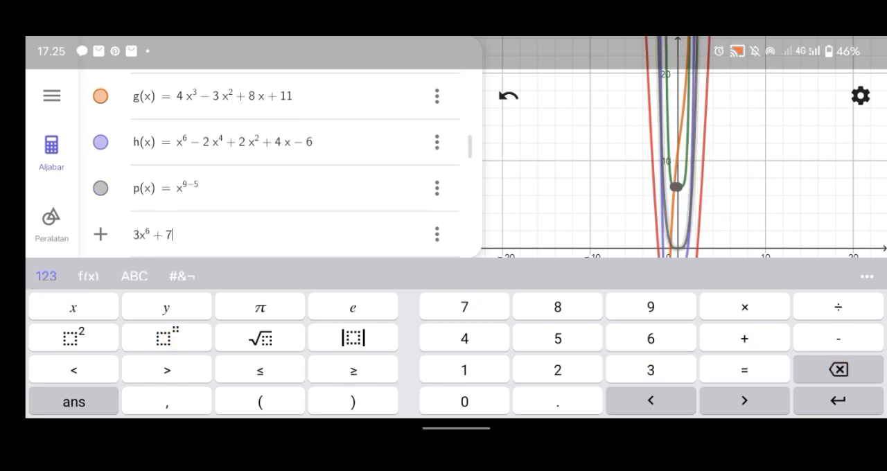
pyautogui.write('x^3 + ')
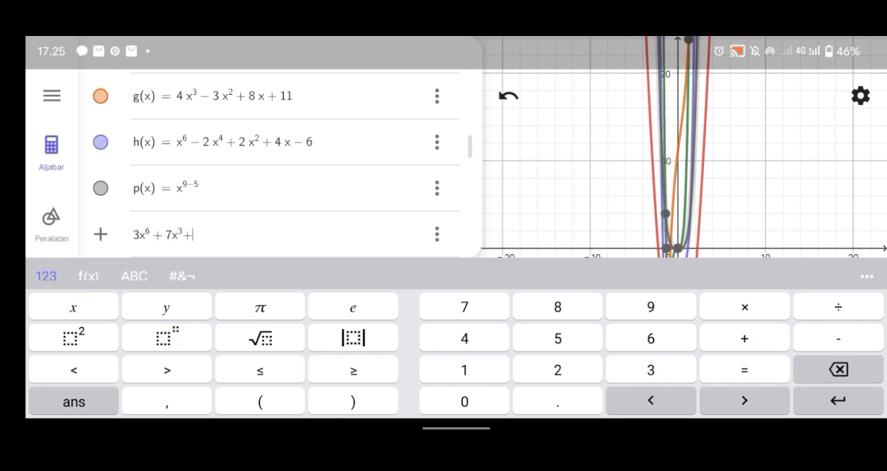
pyautogui.write('8x ')
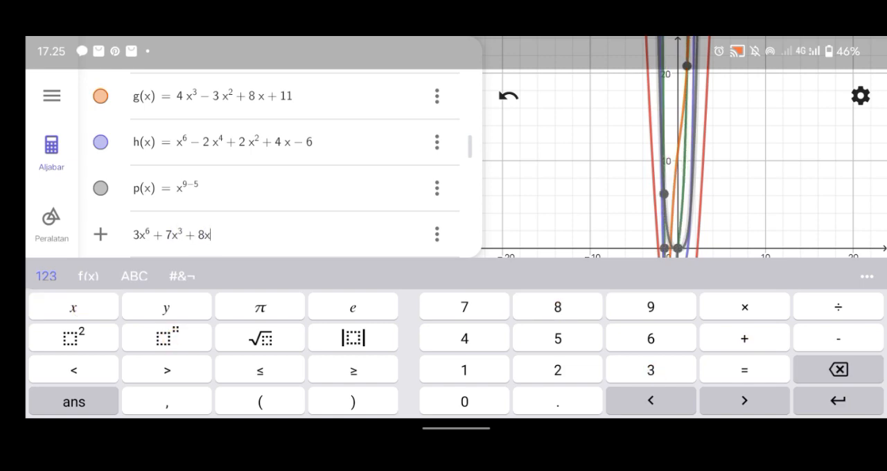
pyautogui.write('+ 10')
pyautogui.press('BackSpace')
pyautogui.write('0')
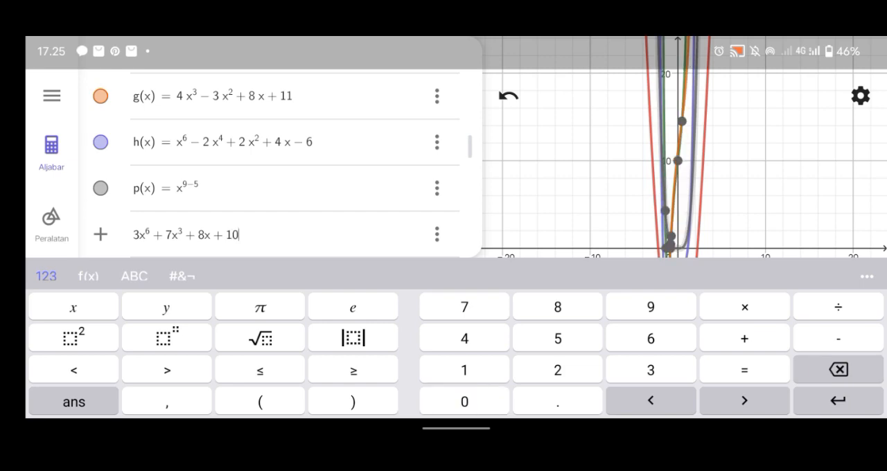
pyautogui.press('Return')
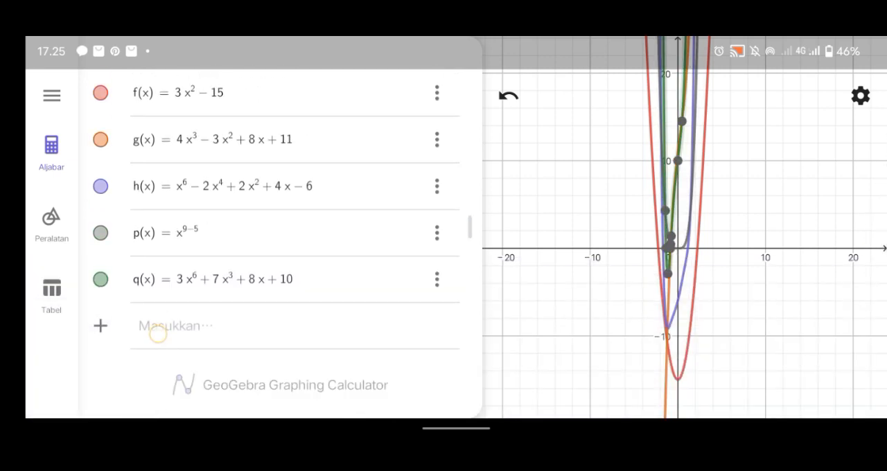
# Hide the expression list and examine the plotted function curves across the full graphing area
pyautogui.click(51, 153)
pyautogui.scroll(-4, 470, 268)
pyautogui.scroll(8, 470, 269)
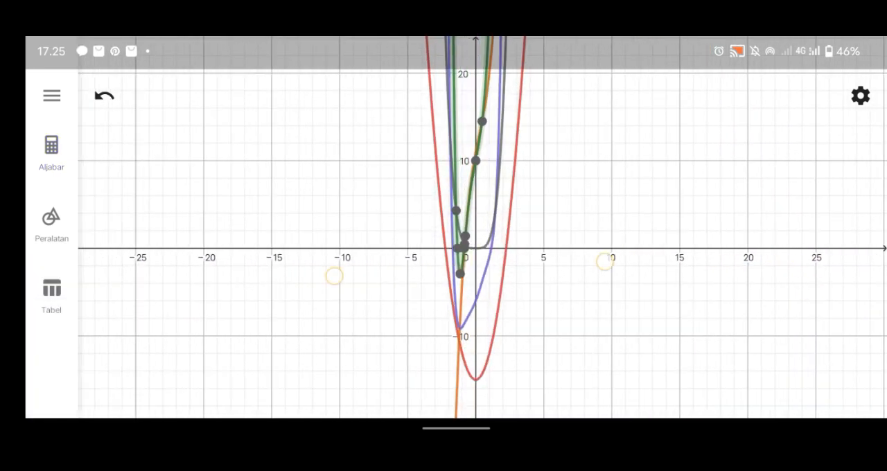
pyautogui.moveTo(584, 147); pyautogui.dragTo(583, 208)
pyautogui.click(504, 253)
pyautogui.moveTo(653, 364); pyautogui.dragTo(653, 296)
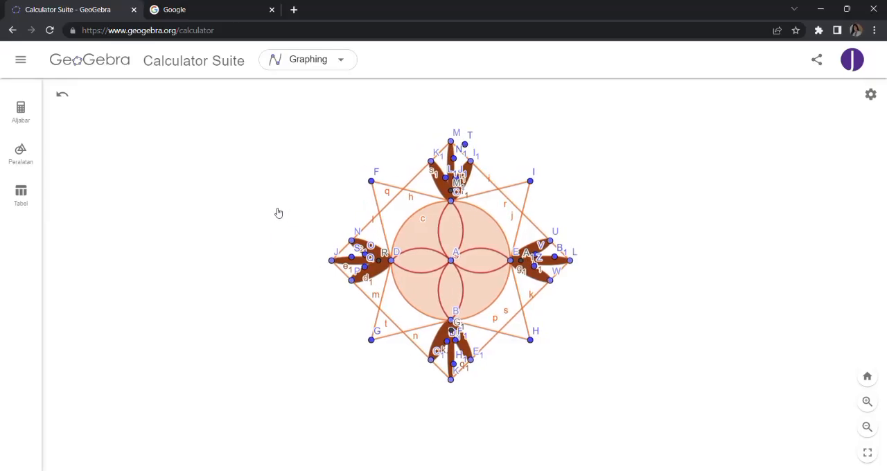
pyautogui.moveTo(274, 212); pyautogui.dragTo(293, 208)
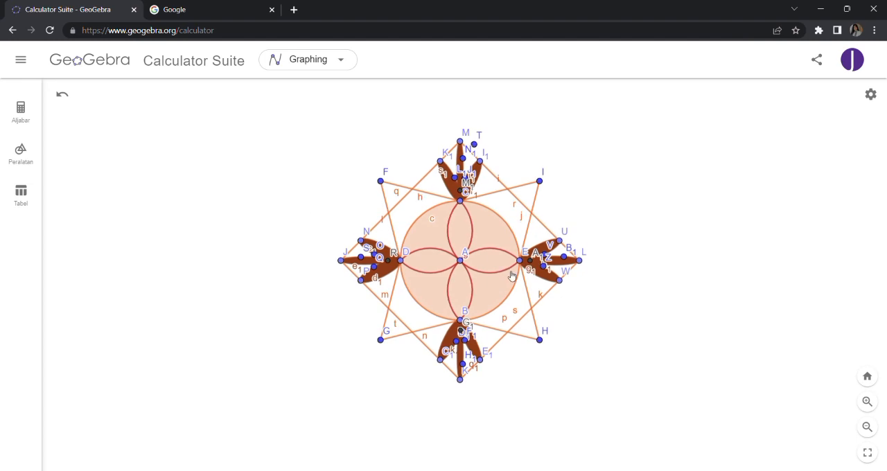
pyautogui.scroll(5, 547, 302)
pyautogui.moveTo(624, 350); pyautogui.dragTo(710, 389)
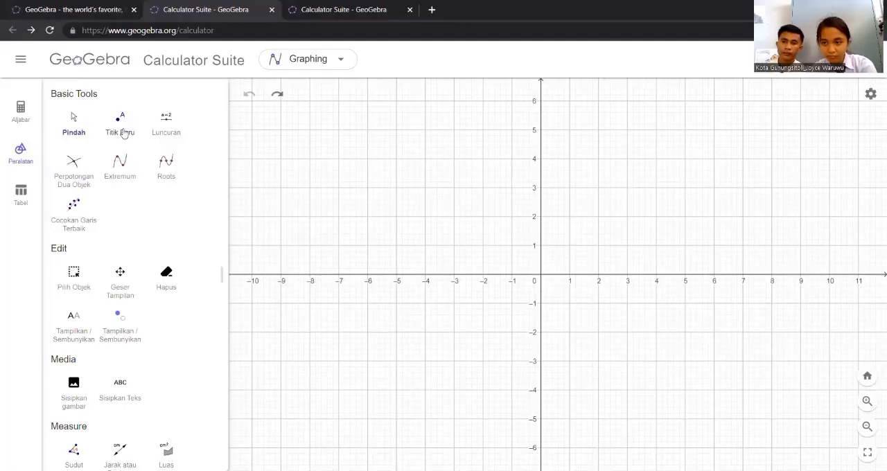
# Place a point at the origin and draw a circle centred on it through (1.5, 0)
pyautogui.click(122, 132)
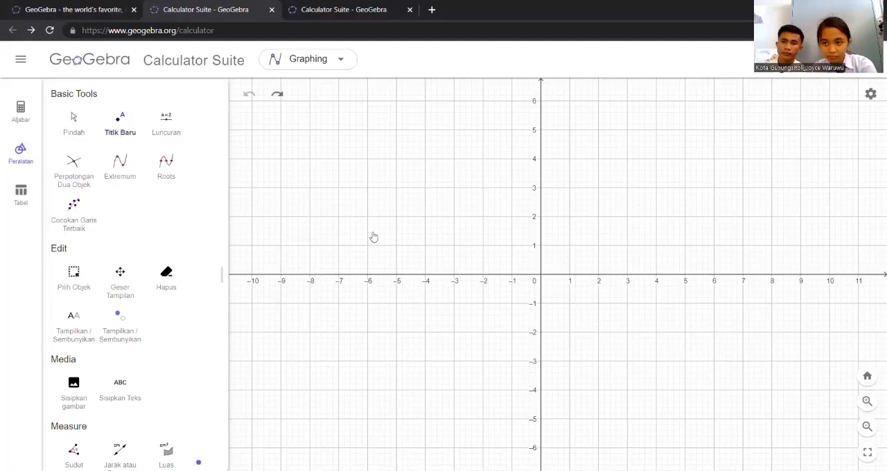
pyautogui.click(540, 275)
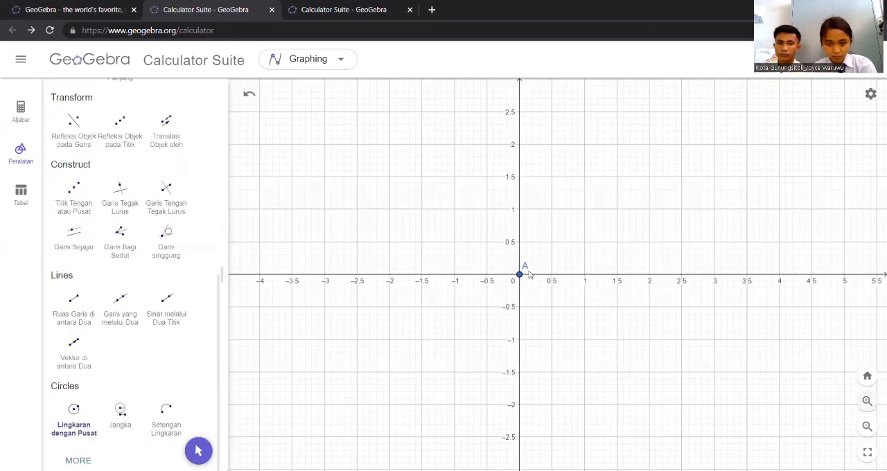
pyautogui.click(520, 275)
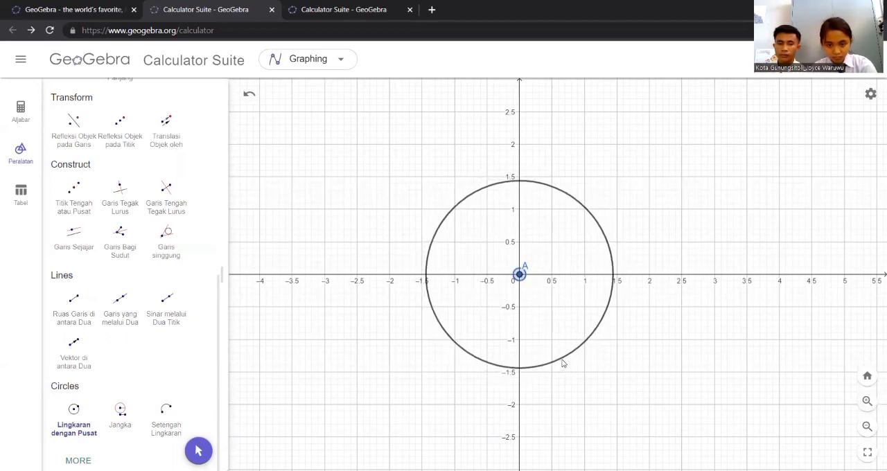
pyautogui.click(617, 275)
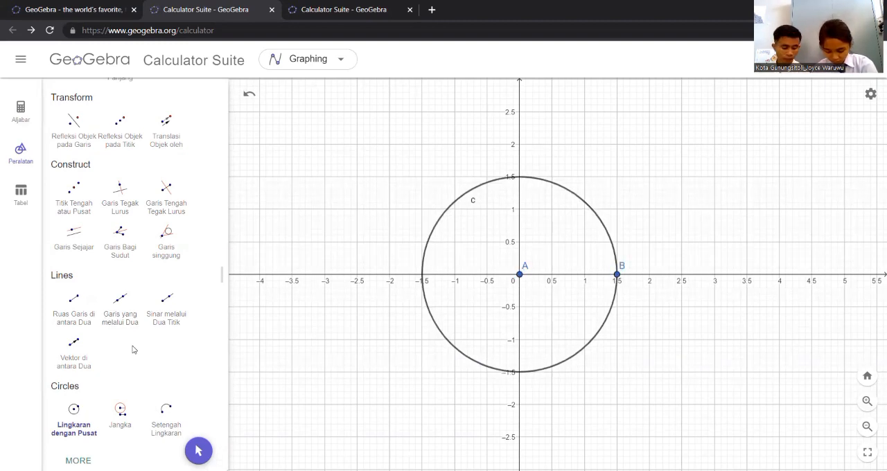
# Place points where the circle crosses the axes at (−1.5, 0), (0, 1.5) and (0, −1.5)
pyautogui.scroll(6, 134, 350)
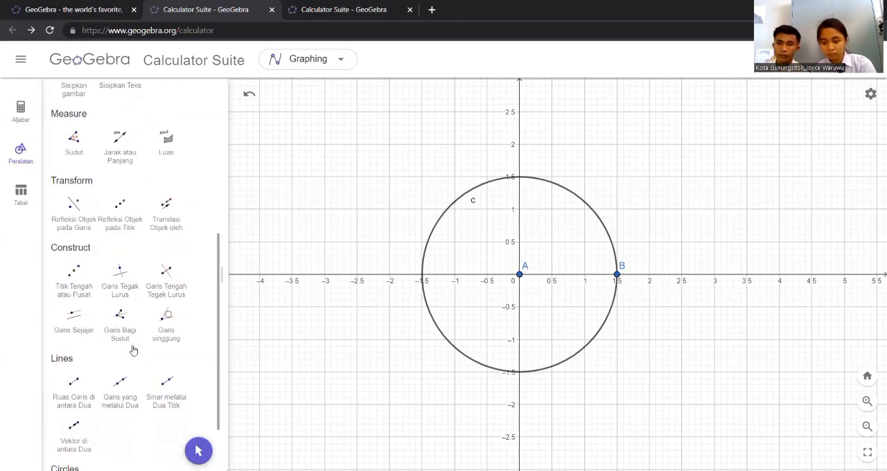
pyautogui.scroll(1, 134, 350)
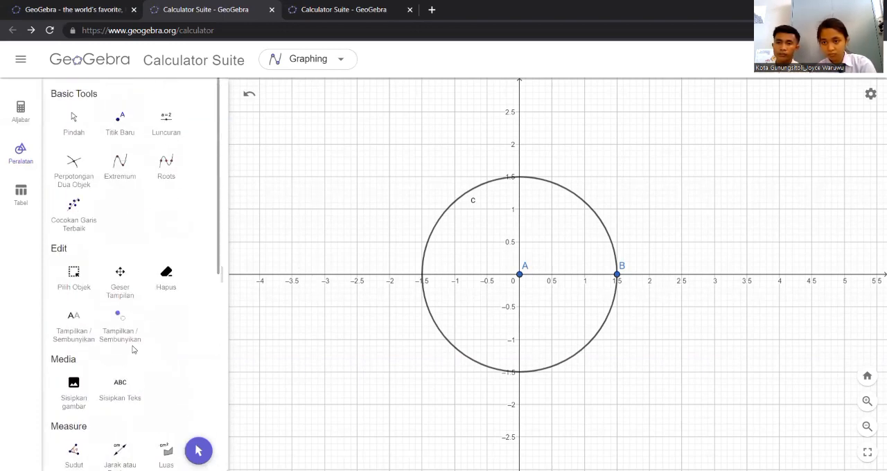
pyautogui.click(120, 124)
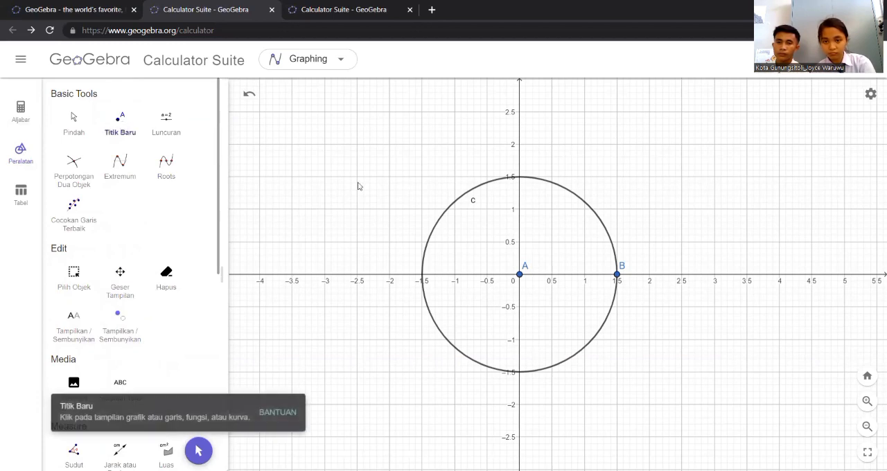
pyautogui.click(422, 275)
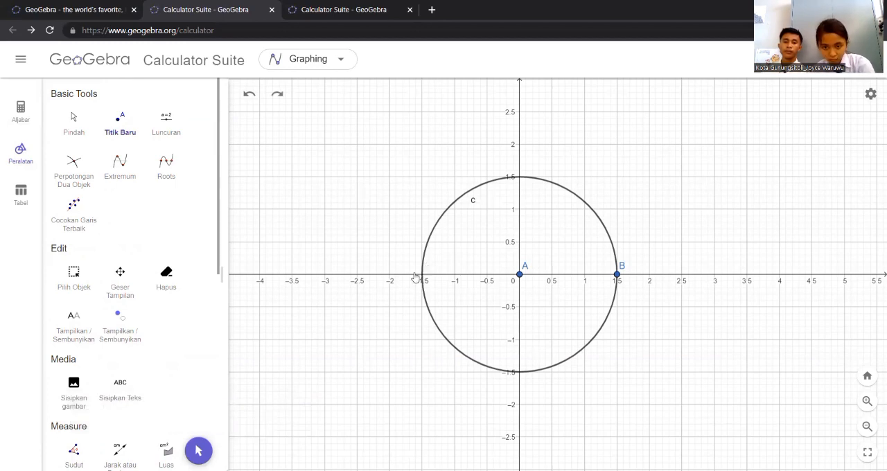
pyautogui.click(422, 275)
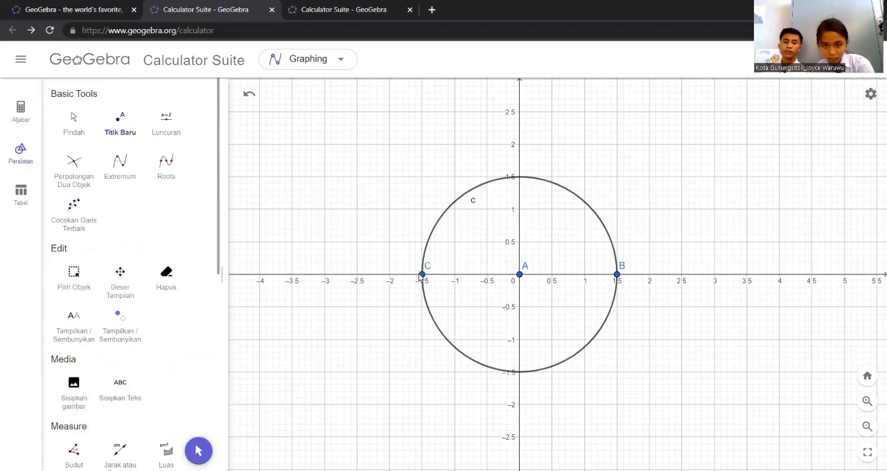
pyautogui.click(520, 173)
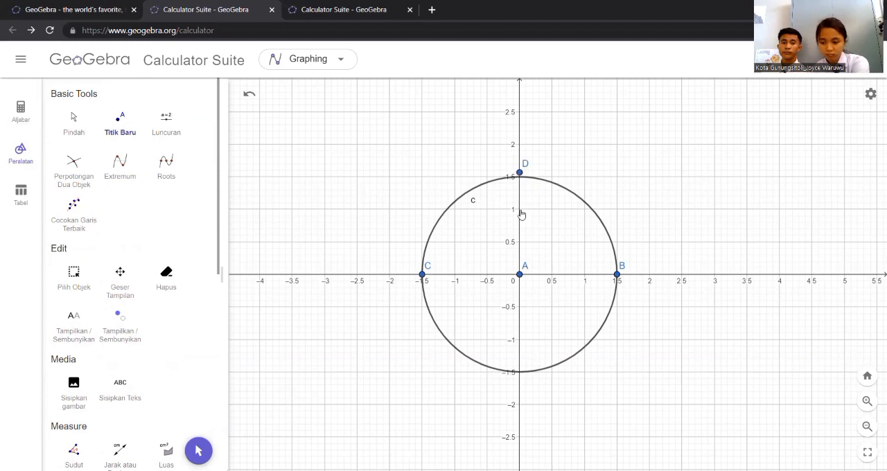
pyautogui.hotkey('ctrl', 'z')
pyautogui.click(521, 178)
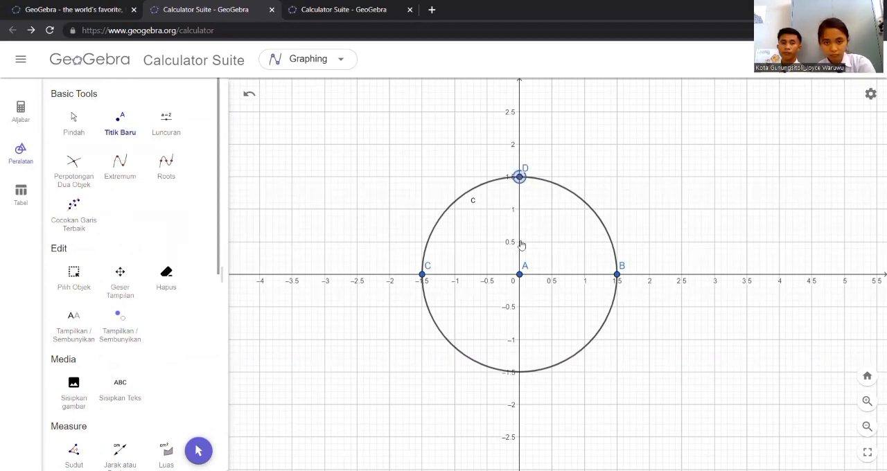
pyautogui.click(519, 372)
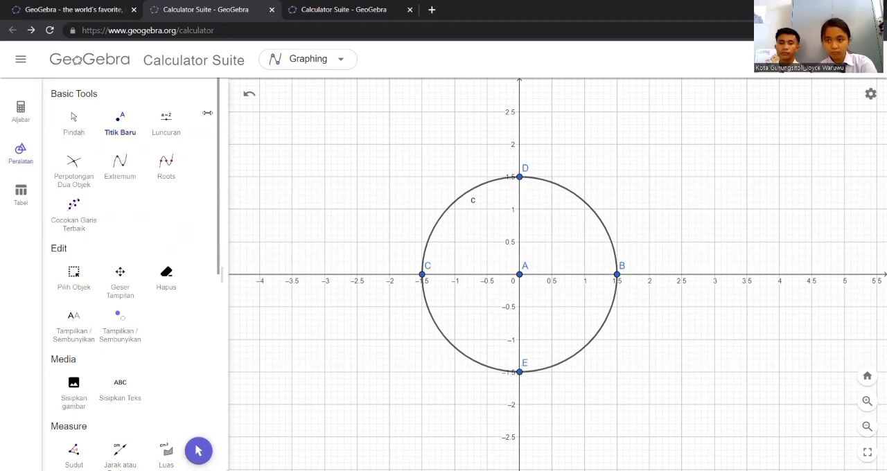
pyautogui.scroll(-3, 193, 208)
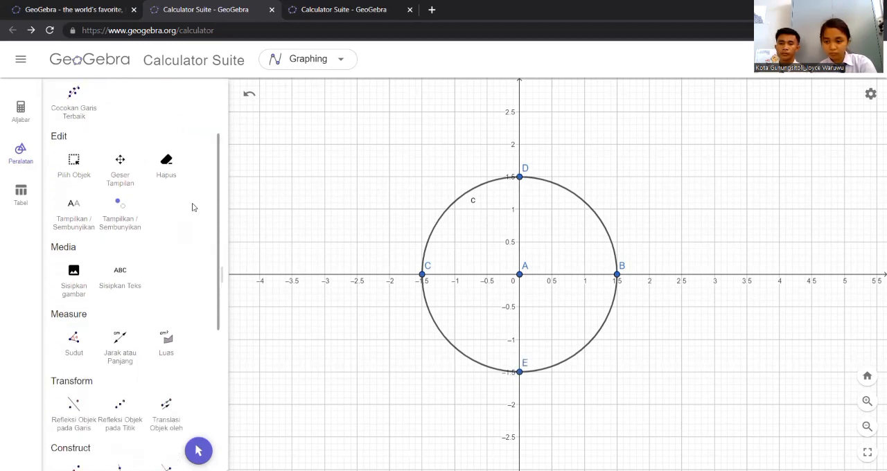
# Draw a semicircle from point C at (−1.5, 0) to point E at (0, −1.5), passing through the circle's centre
pyautogui.scroll(-4, 192, 208)
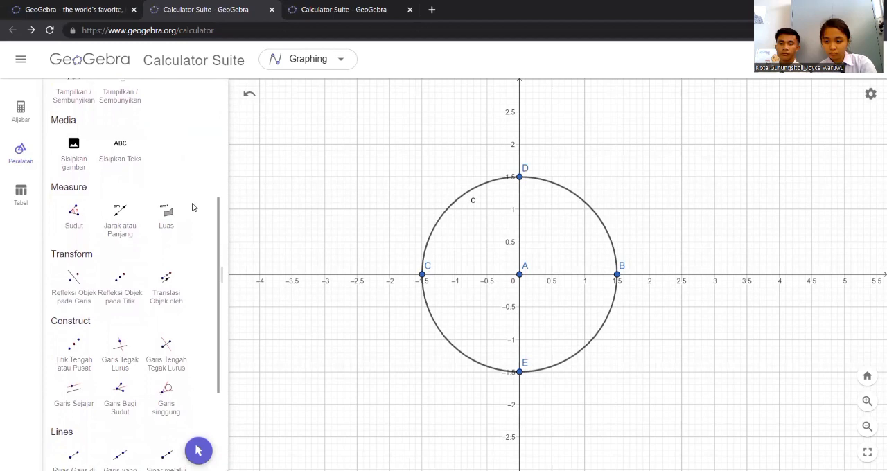
pyautogui.scroll(-5, 192, 207)
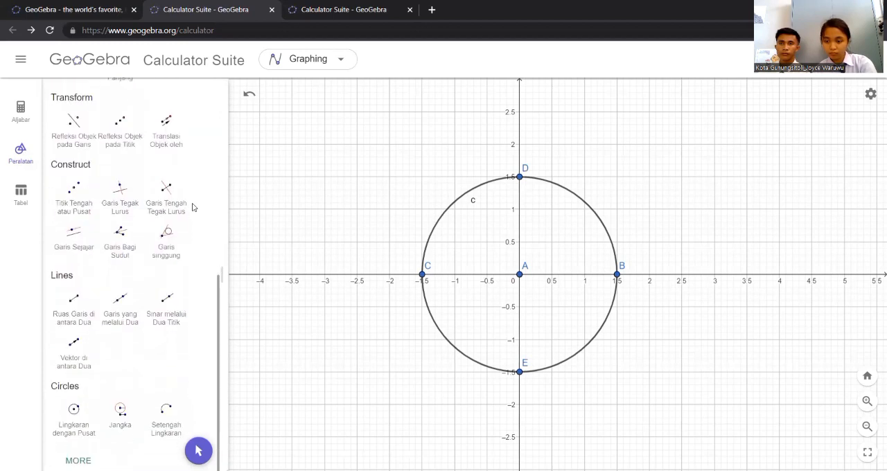
pyautogui.click(164, 415)
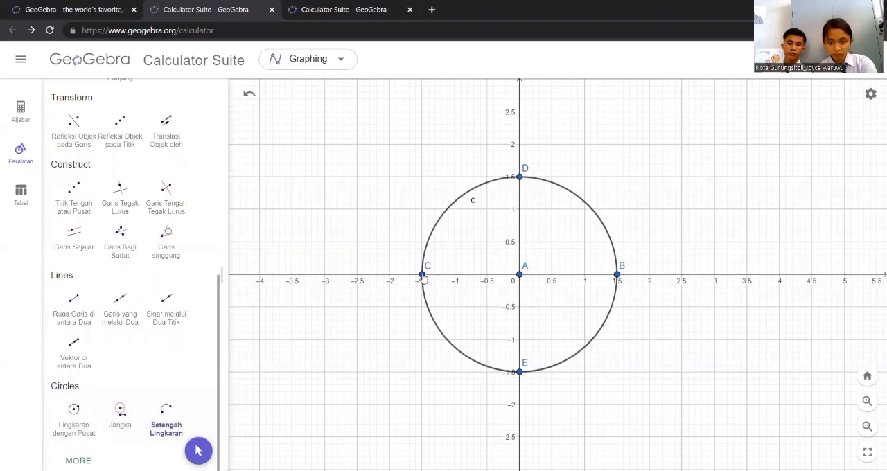
pyautogui.click(422, 275)
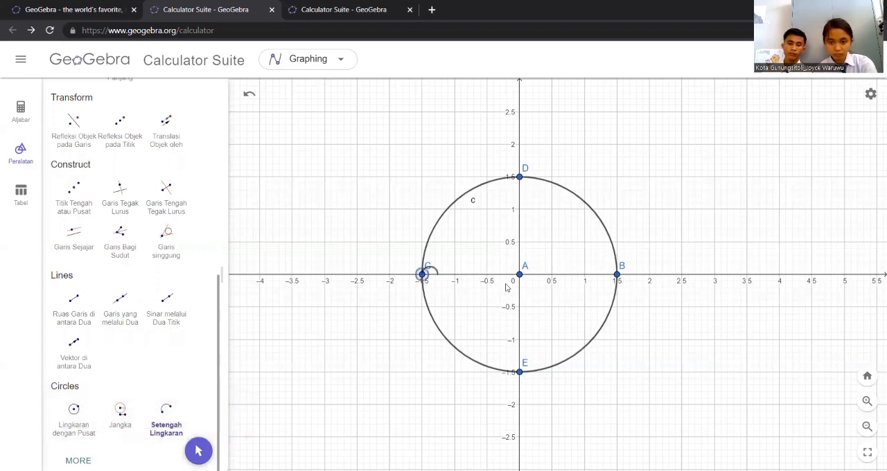
pyautogui.click(522, 372)
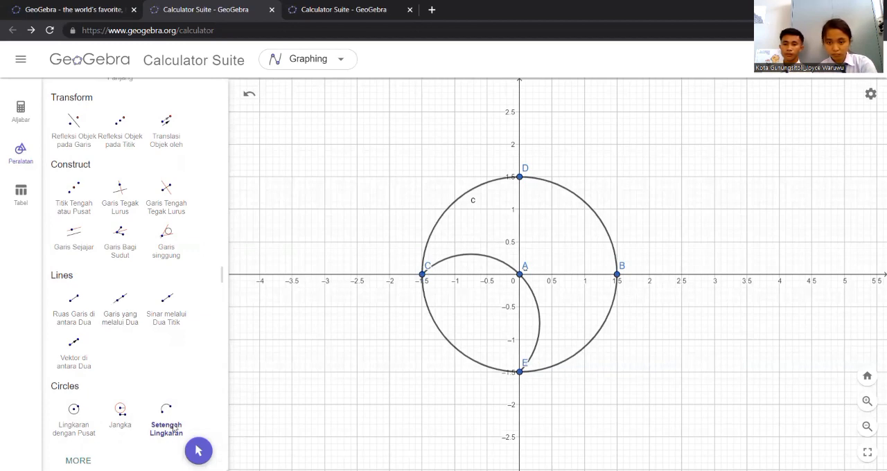
pyautogui.click(520, 178)
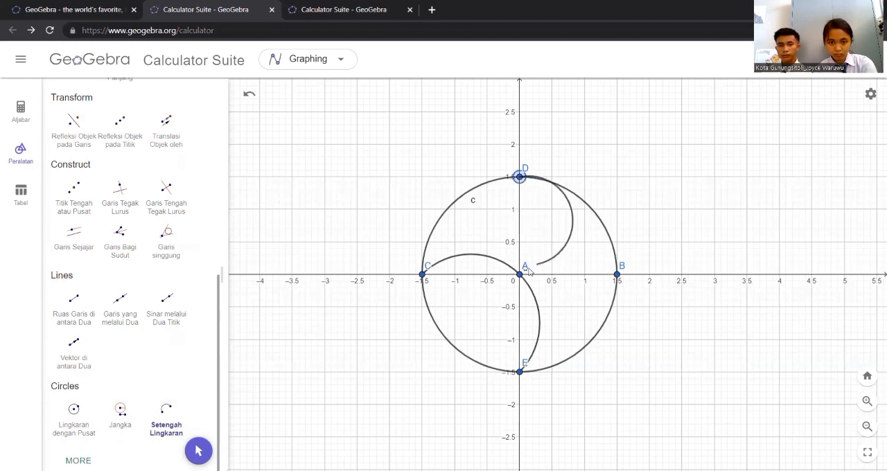
pyautogui.click(547, 258)
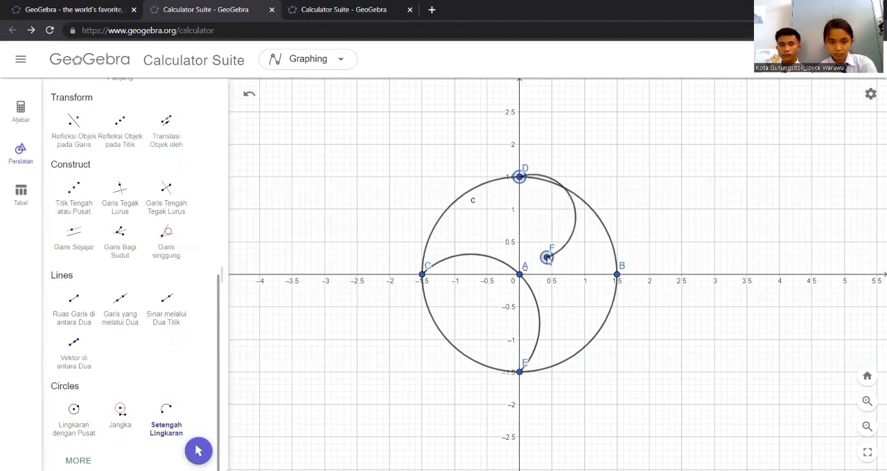
pyautogui.hotkey('ctrl', 'z')
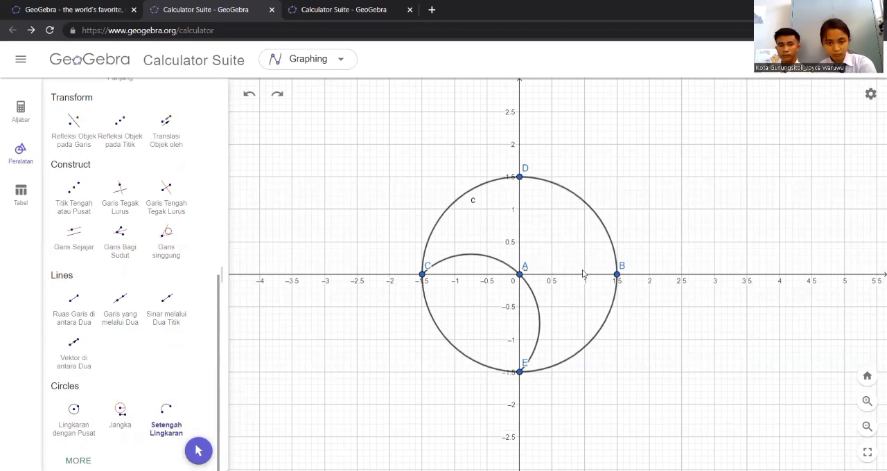
# Draw a semicircle from point B at (1.5, 0) to point D at (0, 1.5), passing through the centre
pyautogui.click(616, 274)
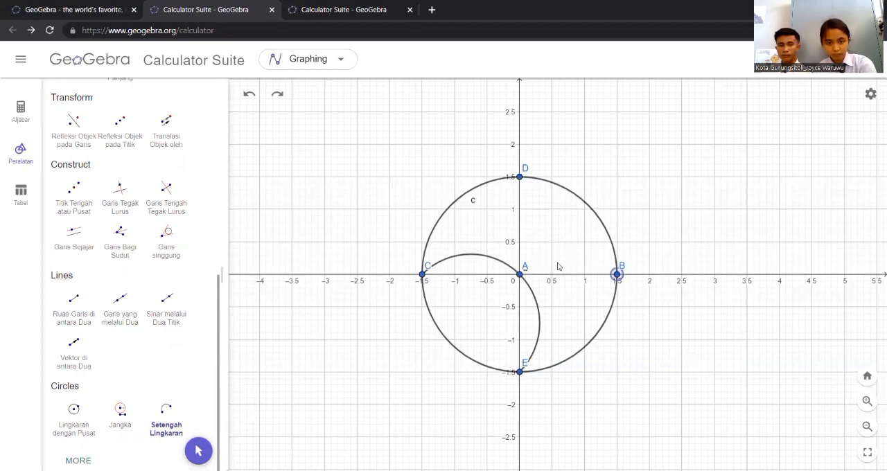
pyautogui.click(519, 178)
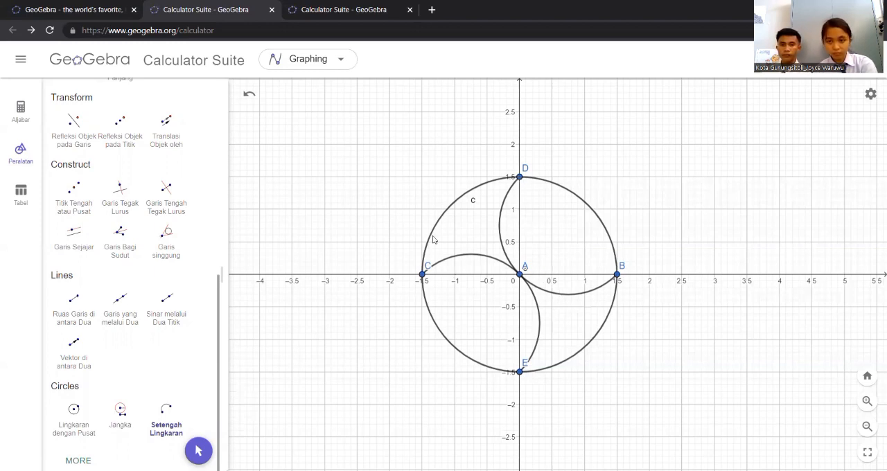
pyautogui.click(618, 275)
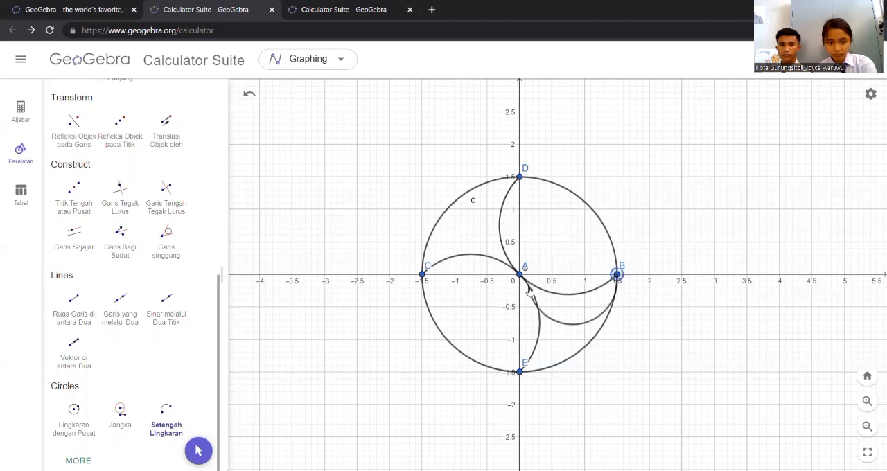
pyautogui.click(652, 194)
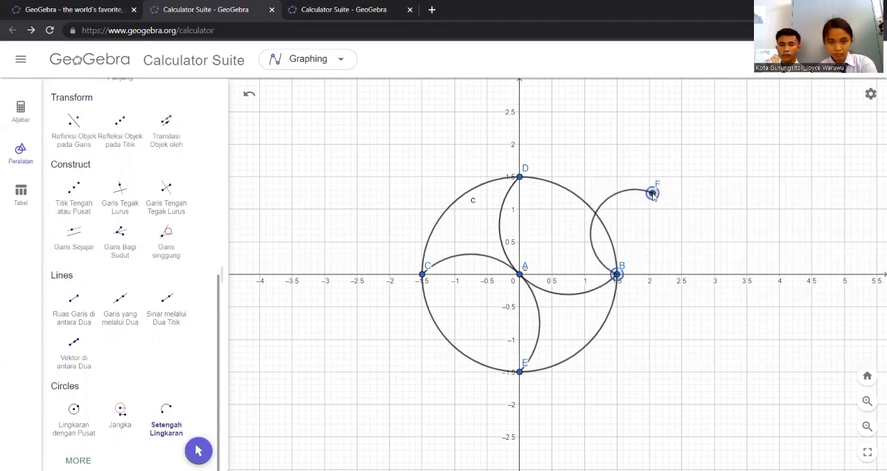
pyautogui.hotkey('ctrl', 'z')
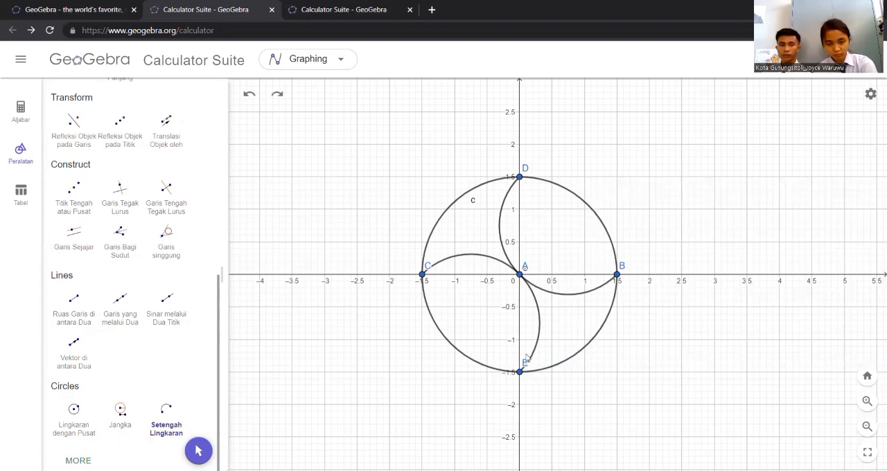
# Draw a semicircle from point E at (0, −1.5) to point B at (1.5, 0), passing through the centre
pyautogui.click(520, 372)
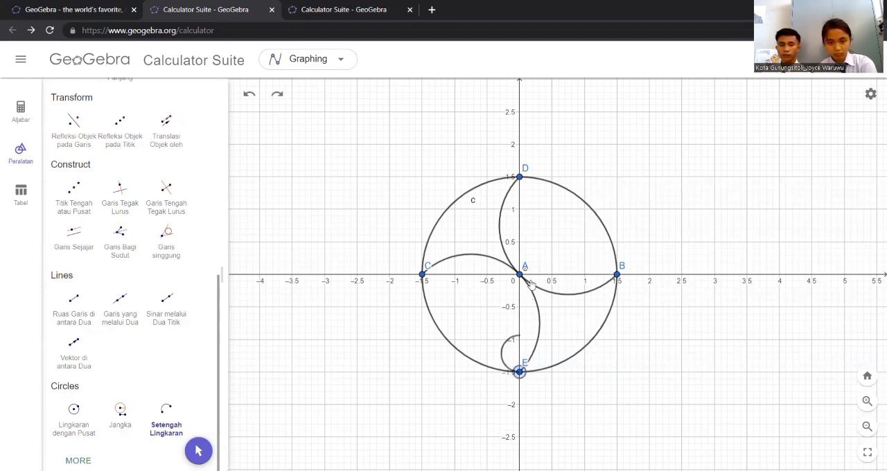
pyautogui.click(616, 277)
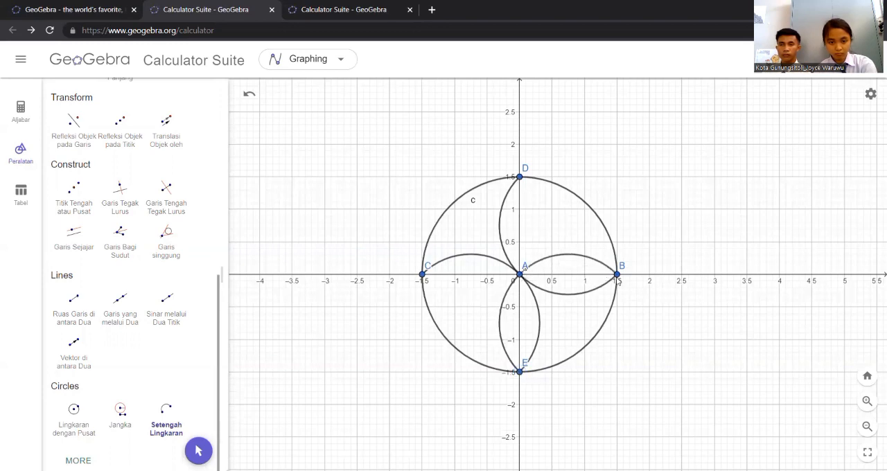
pyautogui.click(423, 274)
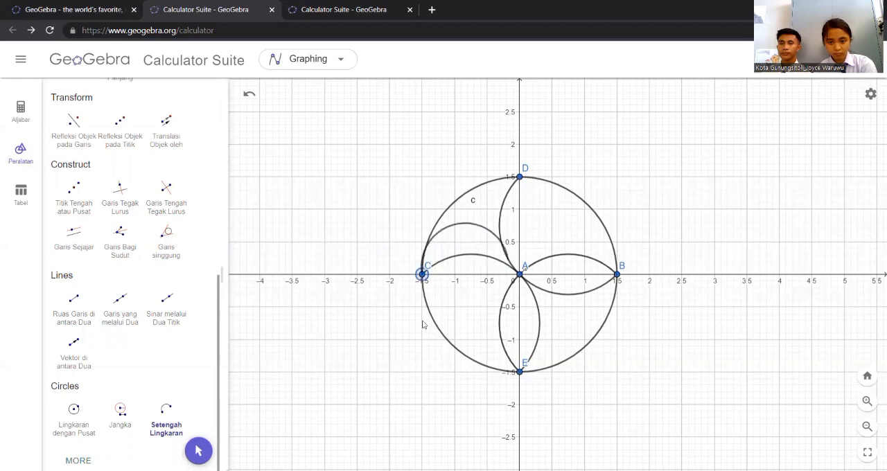
pyautogui.click(407, 300)
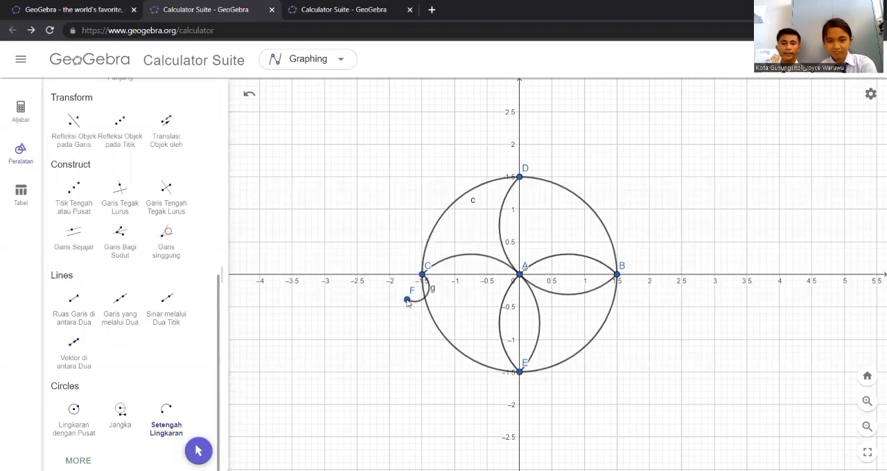
pyautogui.hotkey('ctrl', 'z')
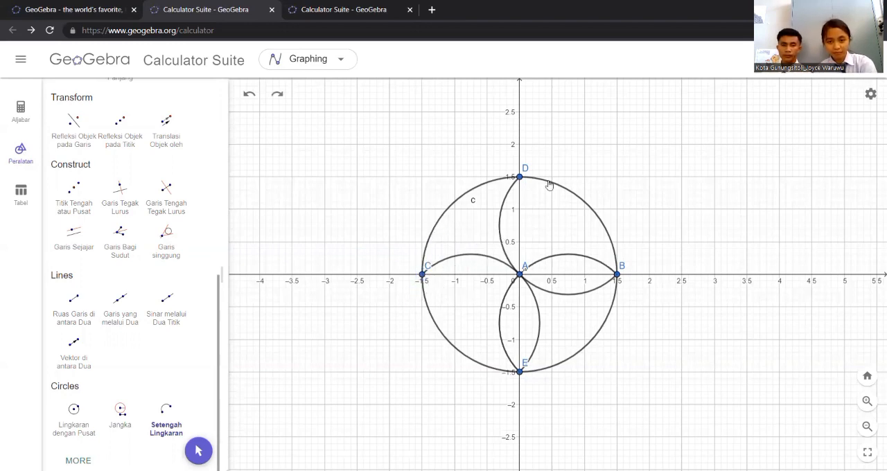
# Complete the four-petal pattern with a semicircle from point D at (0, 1.5) to point C at (−1.5, 0)
pyautogui.click(520, 177)
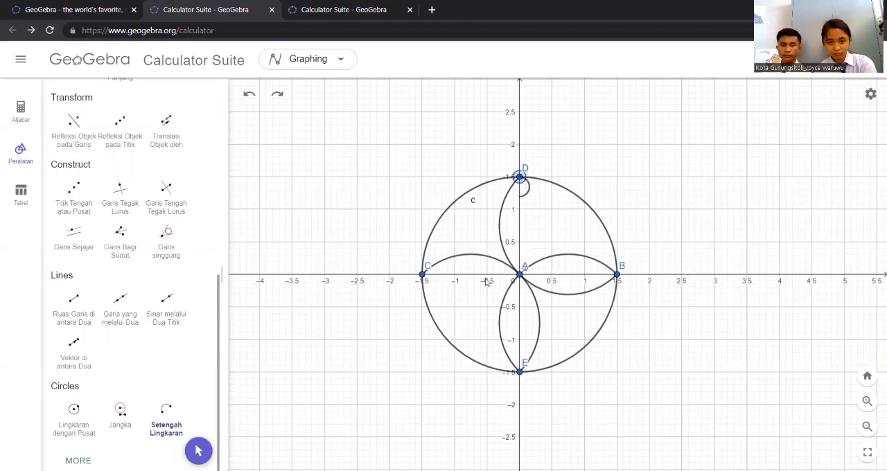
pyautogui.click(425, 277)
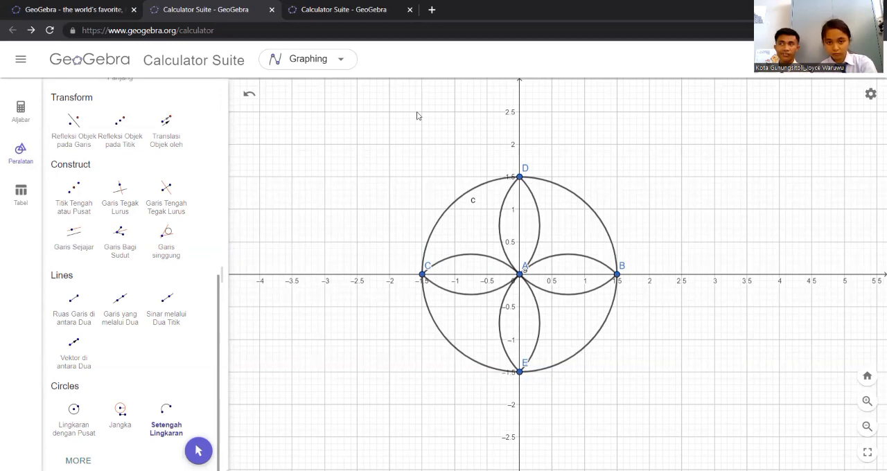
# Draw line segments from a new point at (−2, 2) to points D and C on the circle
pyautogui.scroll(1, 161, 229)
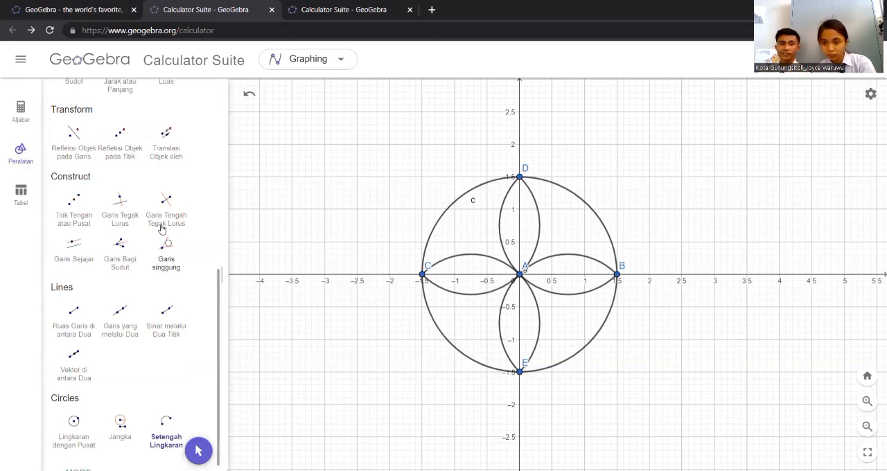
pyautogui.scroll(5, 160, 228)
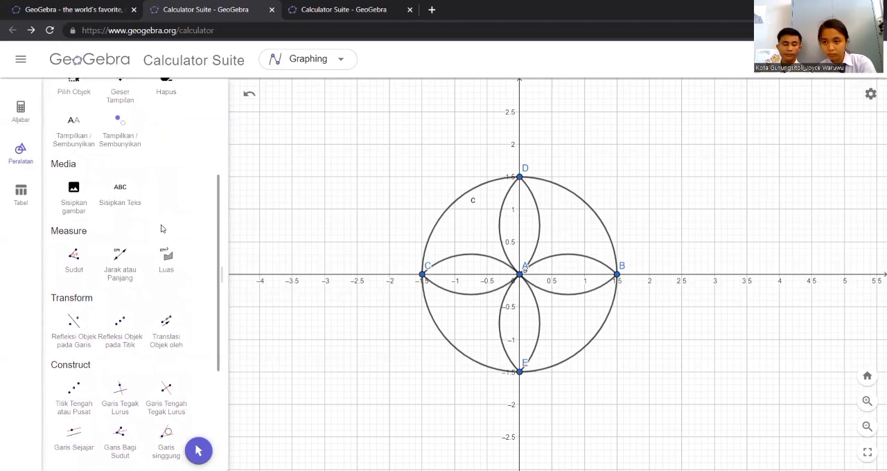
pyautogui.scroll(2, 161, 229)
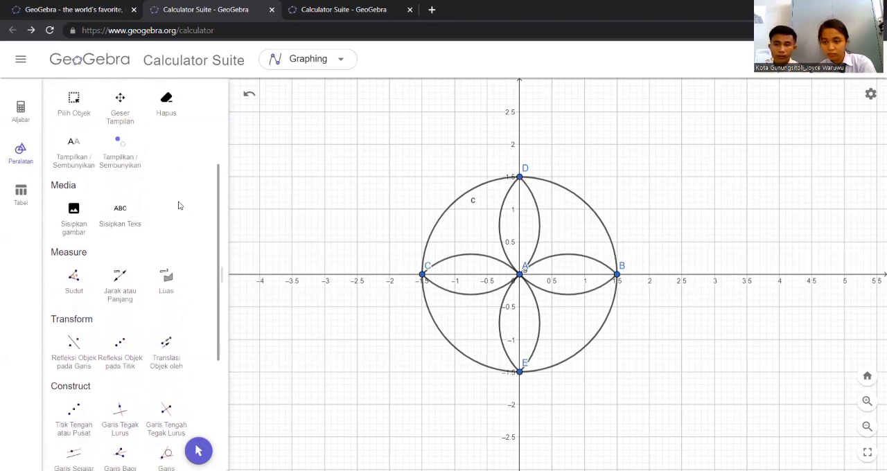
pyautogui.scroll(1, 178, 205)
pyautogui.scroll(-2, 178, 205)
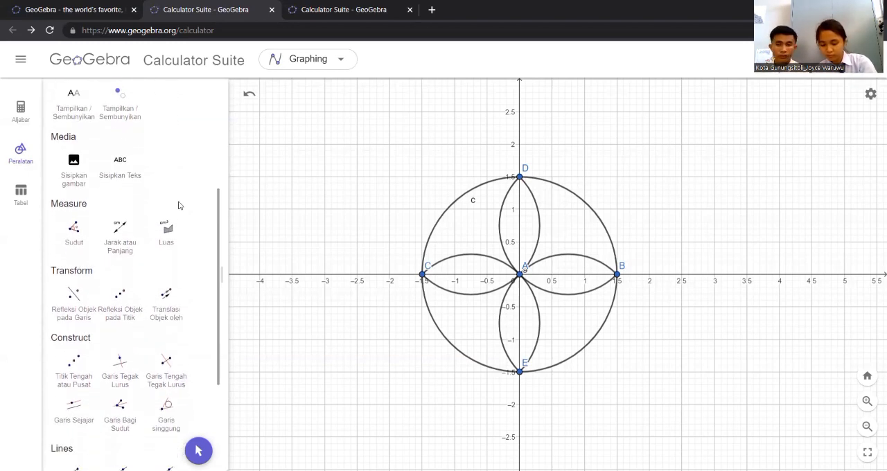
pyautogui.scroll(-3, 178, 205)
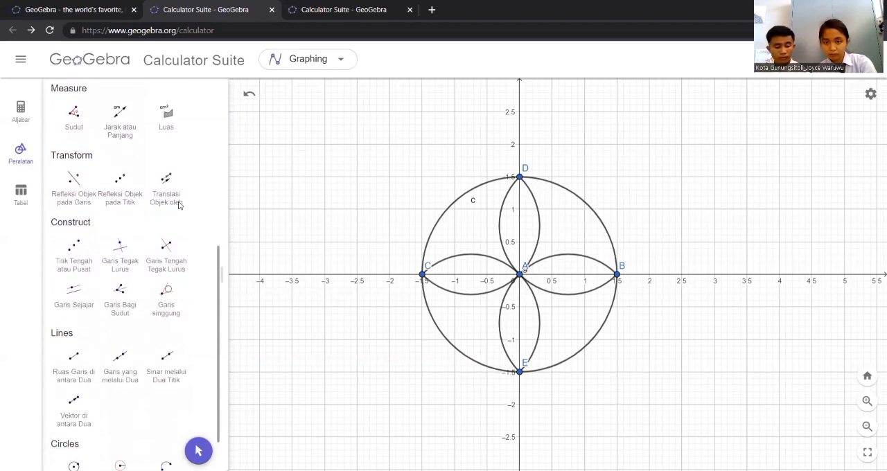
pyautogui.scroll(-2, 178, 205)
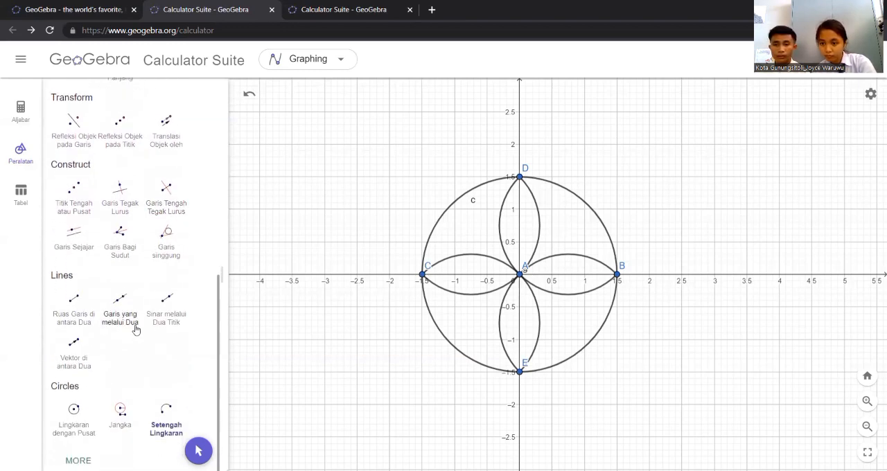
pyautogui.click(75, 302)
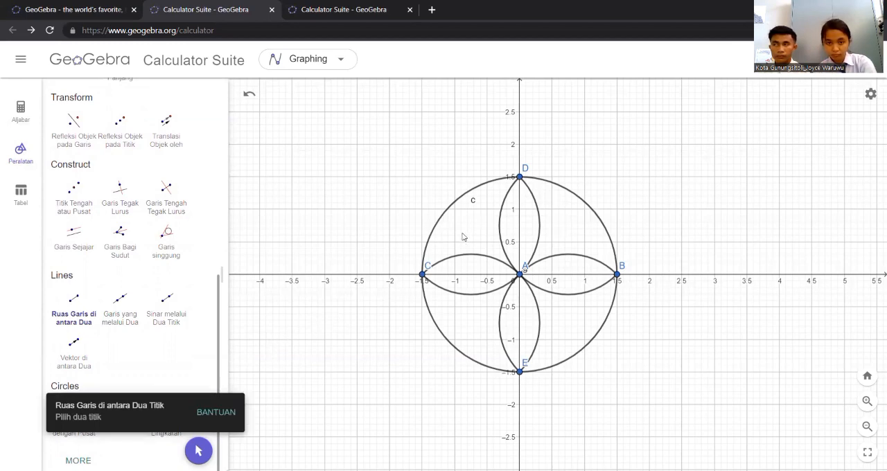
pyautogui.click(390, 145)
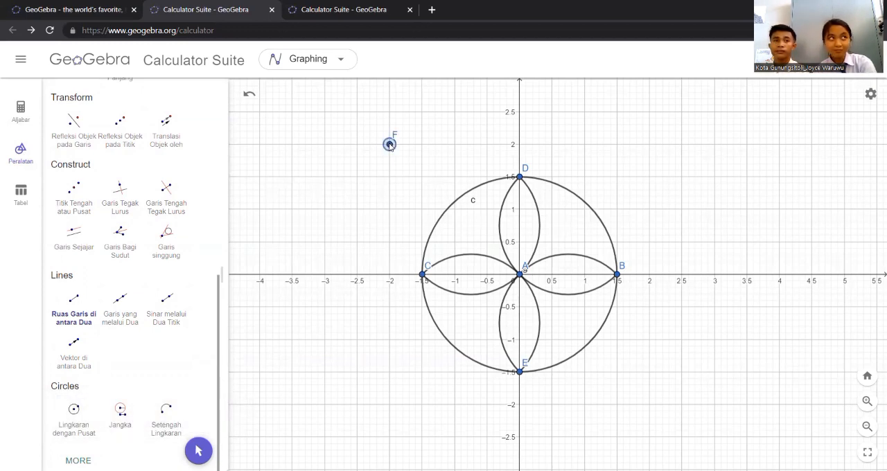
pyautogui.click(521, 179)
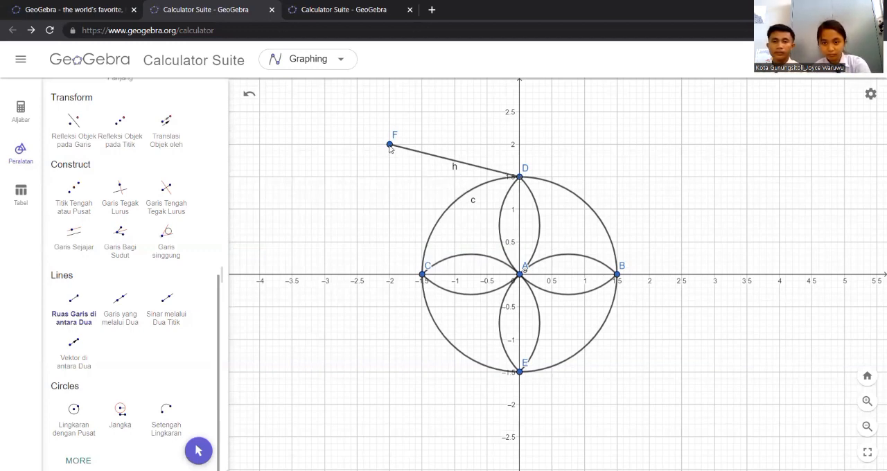
pyautogui.click(390, 146)
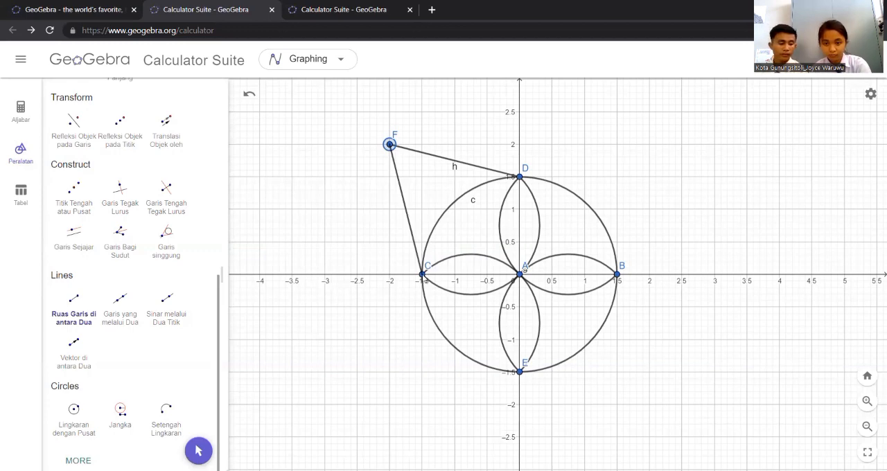
pyautogui.click(424, 277)
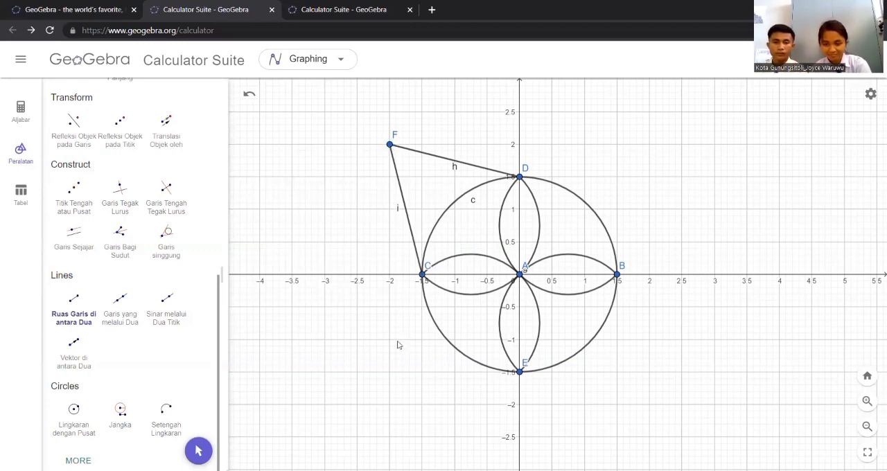
# Draw line segments joining a new point at (−2, −2) to points E and C on the circle
pyautogui.click(389, 404)
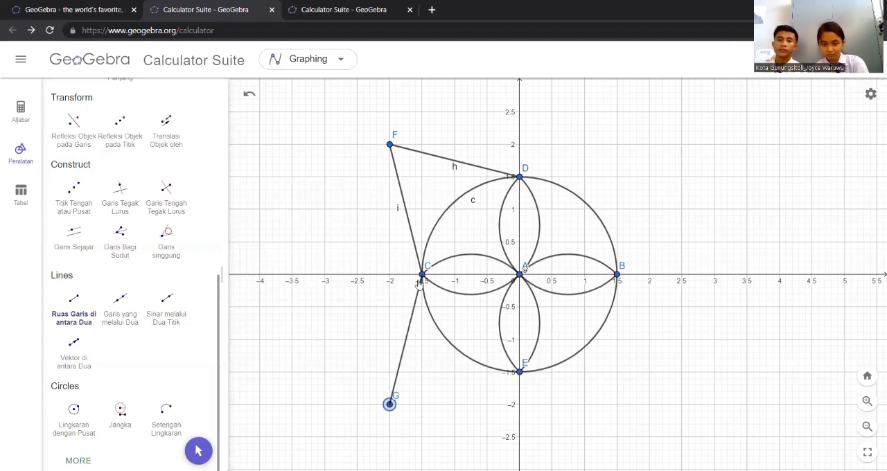
pyautogui.click(520, 372)
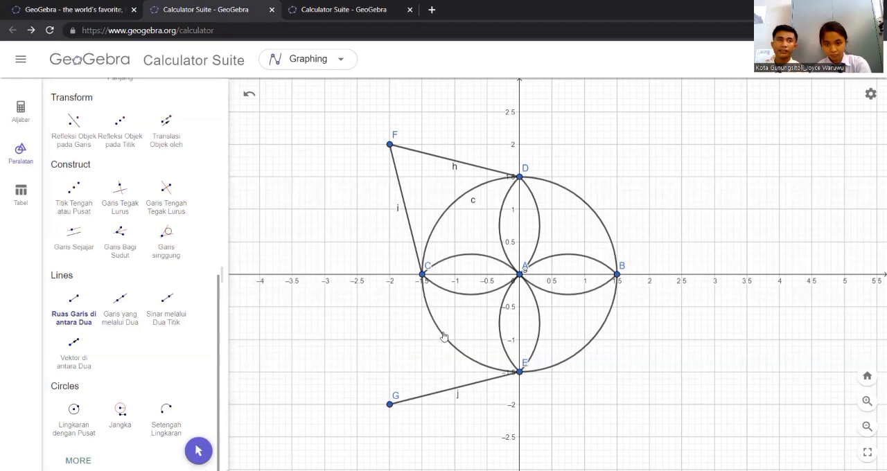
pyautogui.click(422, 276)
pyautogui.click(389, 406)
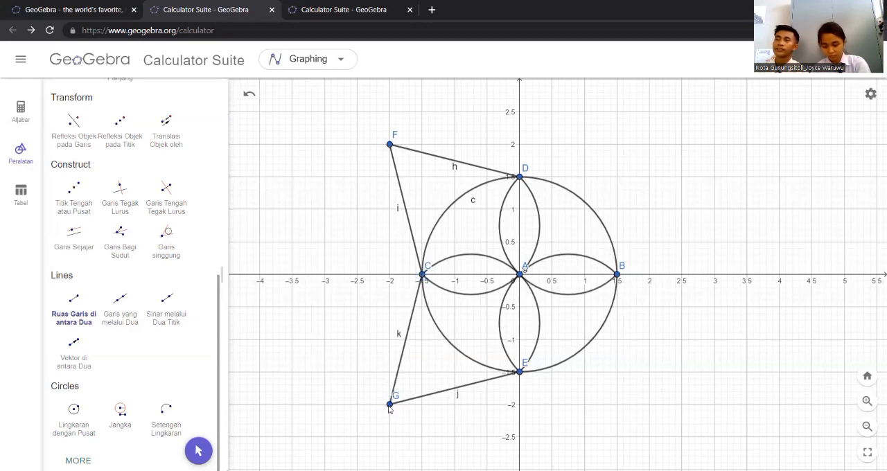
# Draw line segments joining a new point at (2, −2) to points E and B on the circle
pyautogui.click(520, 372)
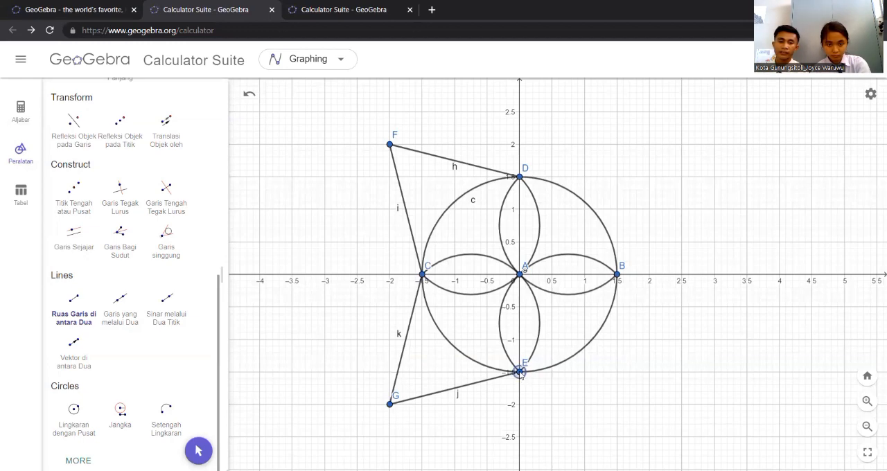
pyautogui.click(649, 405)
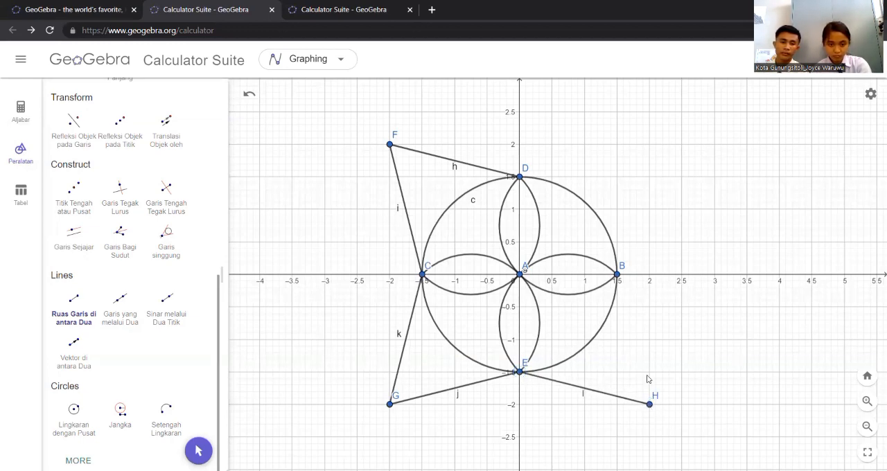
pyautogui.click(617, 275)
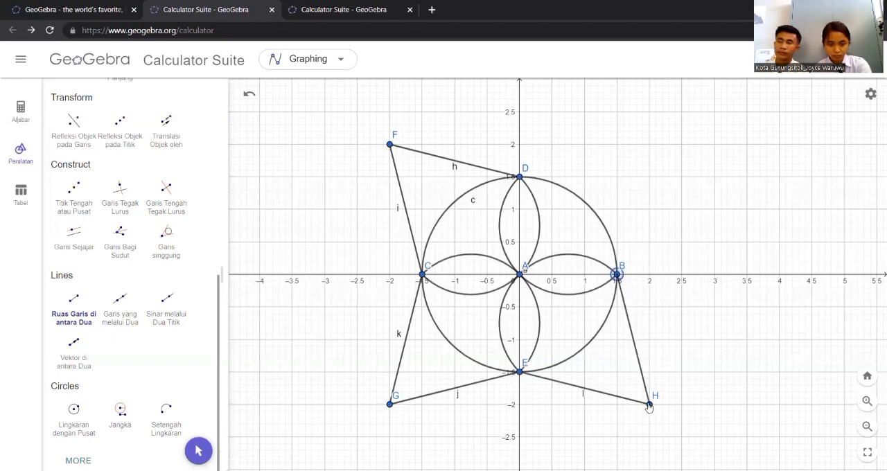
pyautogui.click(650, 406)
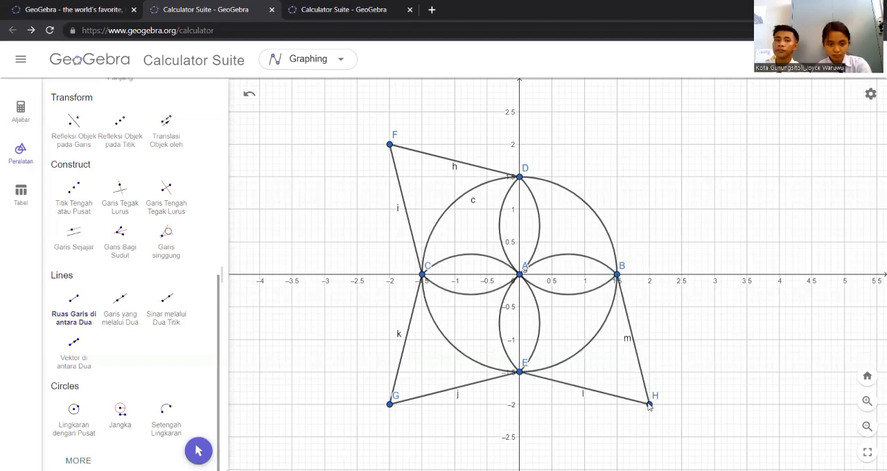
# Draw line segments from a new point at (2, 2) to points D and B on the circle
pyautogui.click(650, 144)
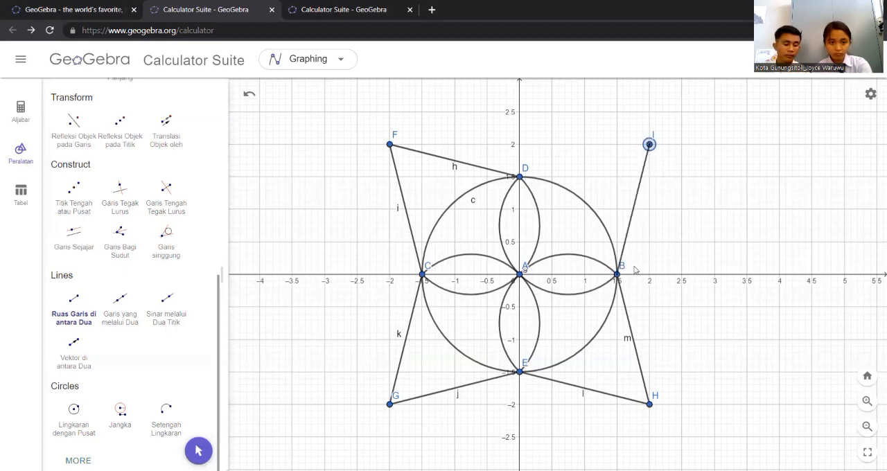
pyautogui.click(521, 178)
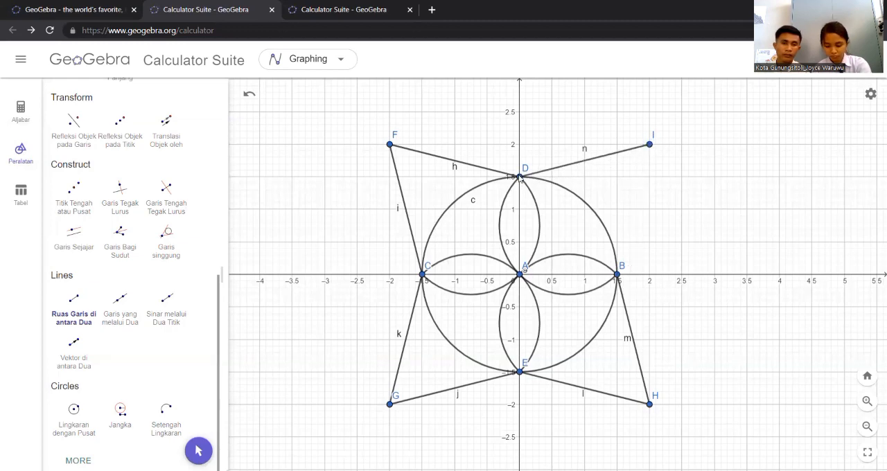
pyautogui.click(650, 145)
pyautogui.click(617, 277)
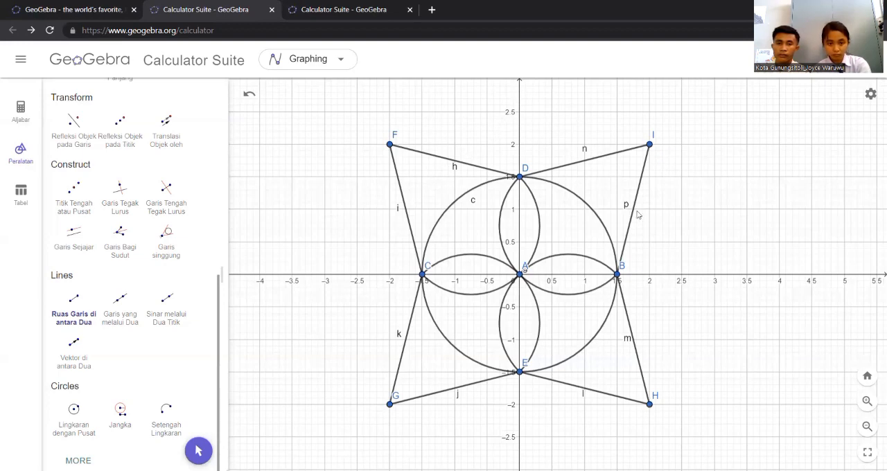
# Draw a closed square of four line segments with corners at (3, 0), (0, 3), (−3, 0) and (0, −3)
pyautogui.click(715, 275)
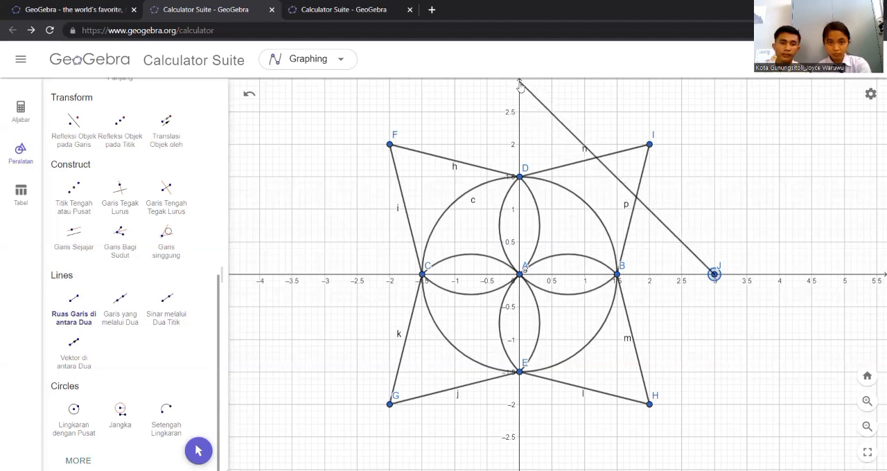
pyautogui.click(520, 80)
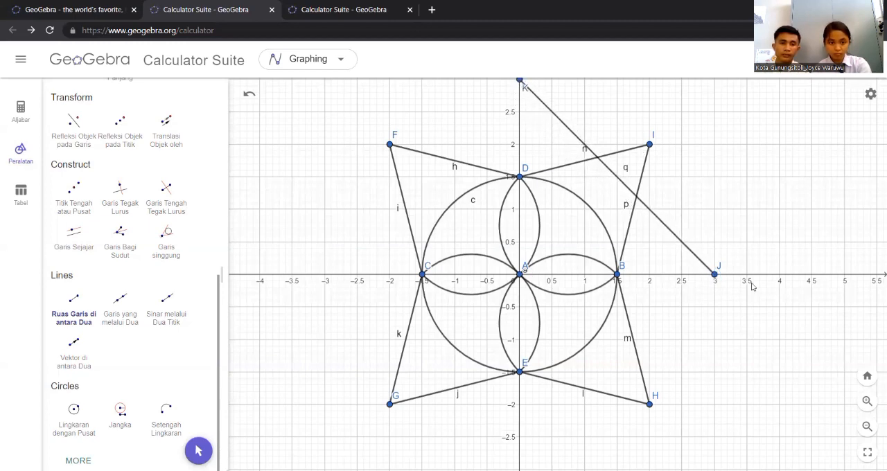
pyautogui.click(866, 426)
pyautogui.click(533, 144)
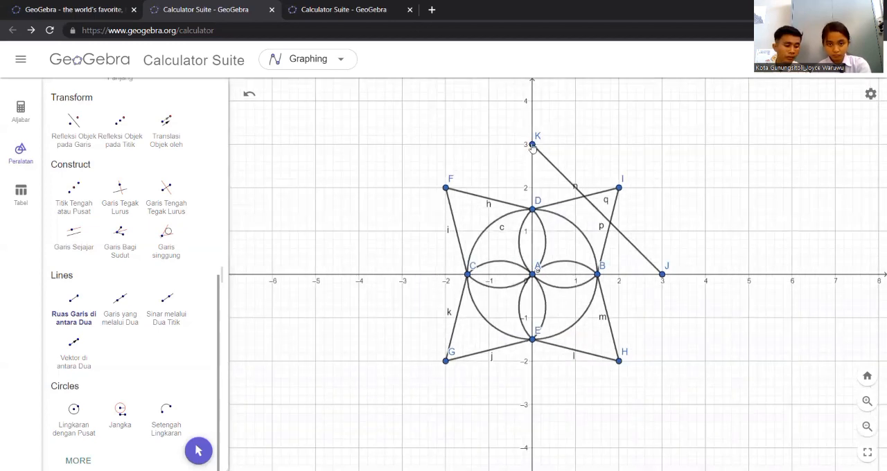
pyautogui.click(403, 275)
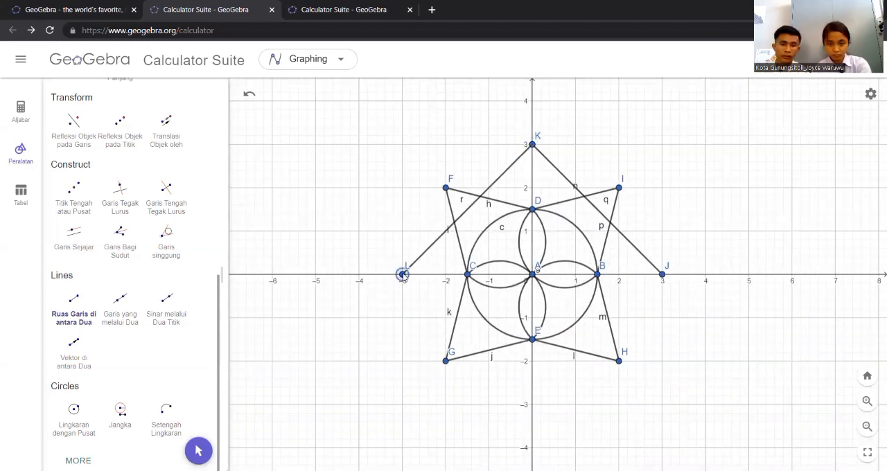
pyautogui.click(532, 405)
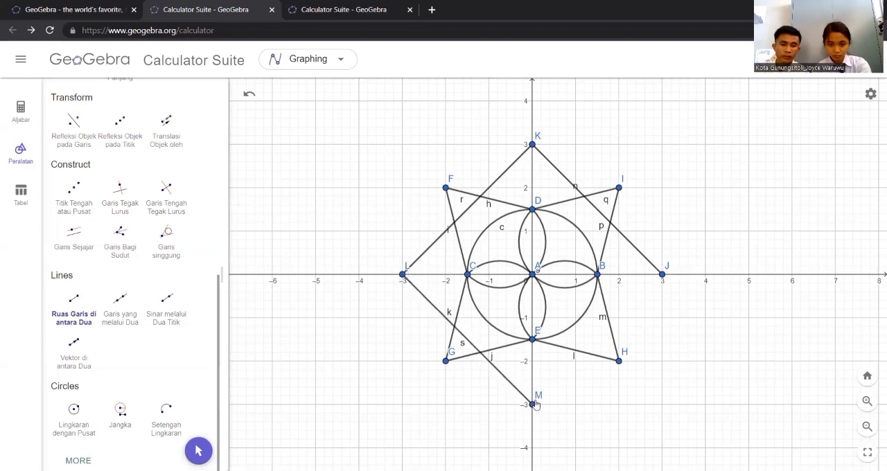
pyautogui.click(532, 406)
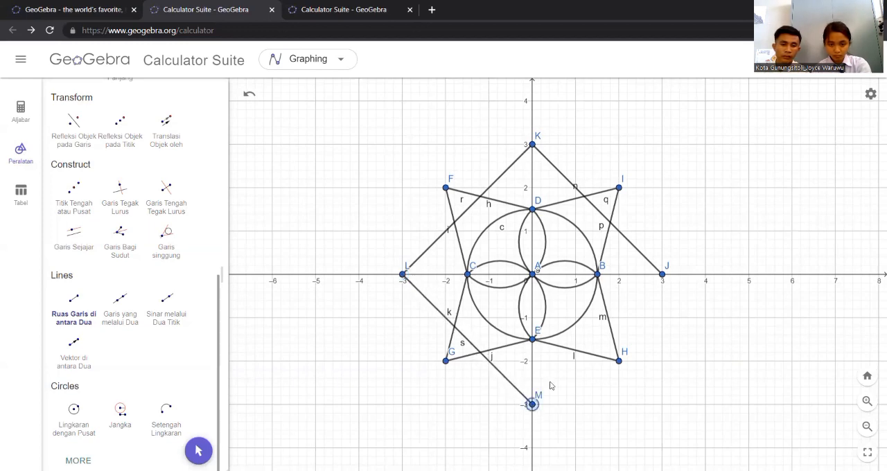
pyautogui.click(662, 276)
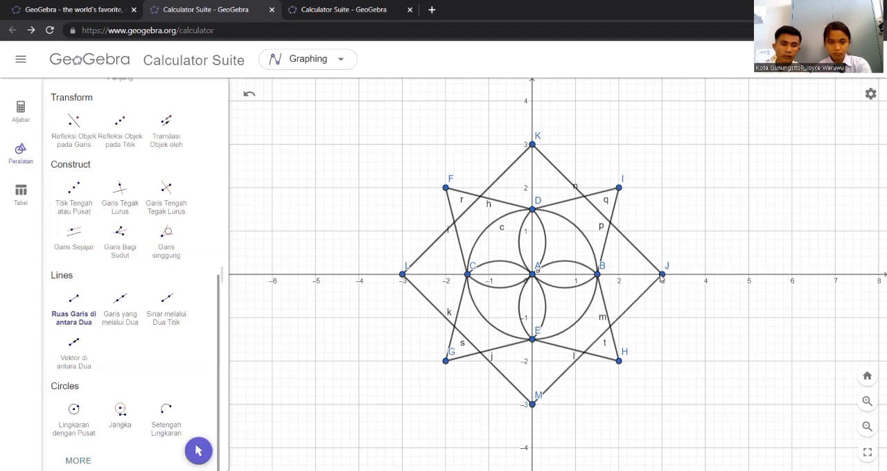
# Draw a slim ellipse with foci at point C and (−2.5, 0.5) on the square's side, passing through about (−2.2, 0.2)
pyautogui.click(867, 401)
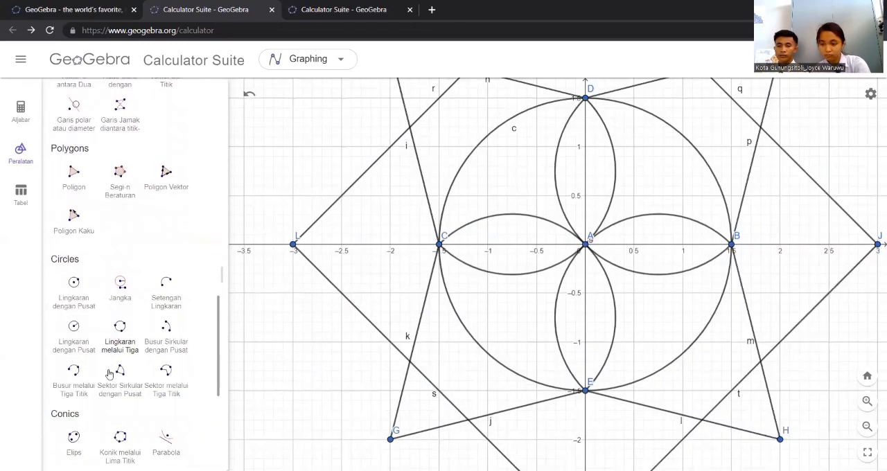
pyautogui.scroll(-3, 109, 374)
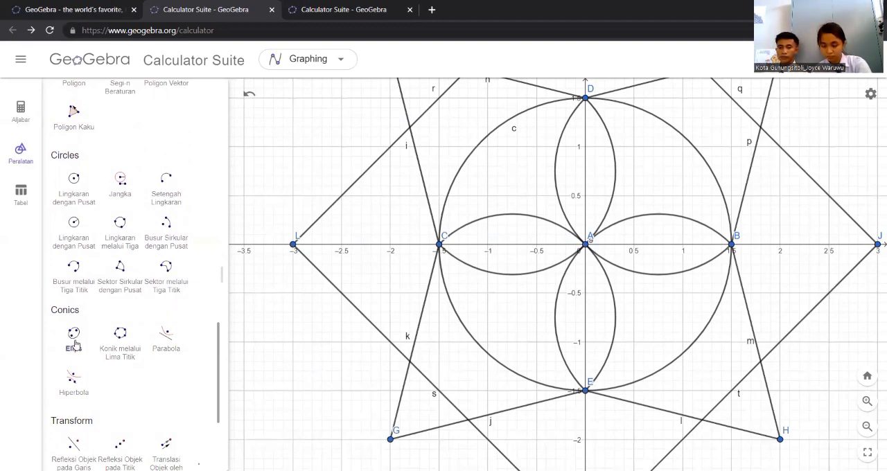
pyautogui.click(75, 344)
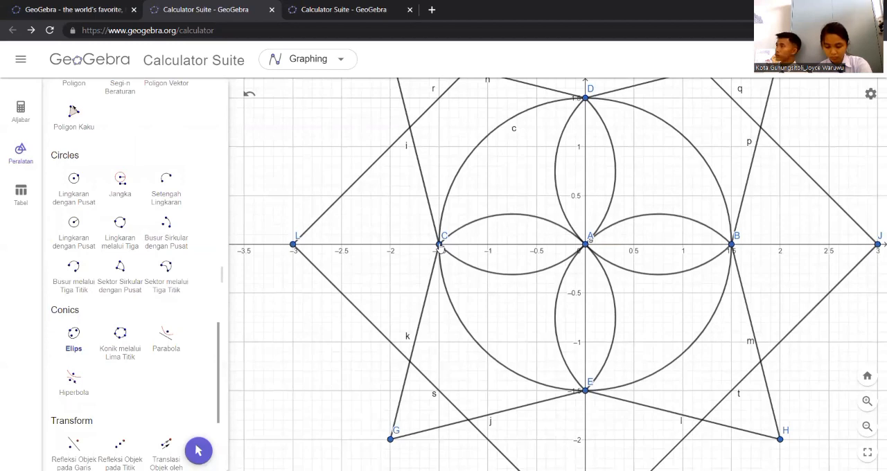
pyautogui.click(439, 245)
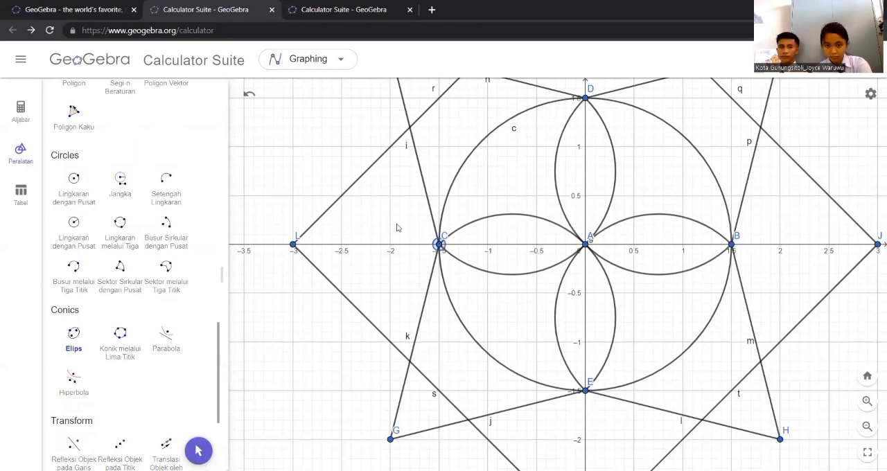
pyautogui.click(341, 196)
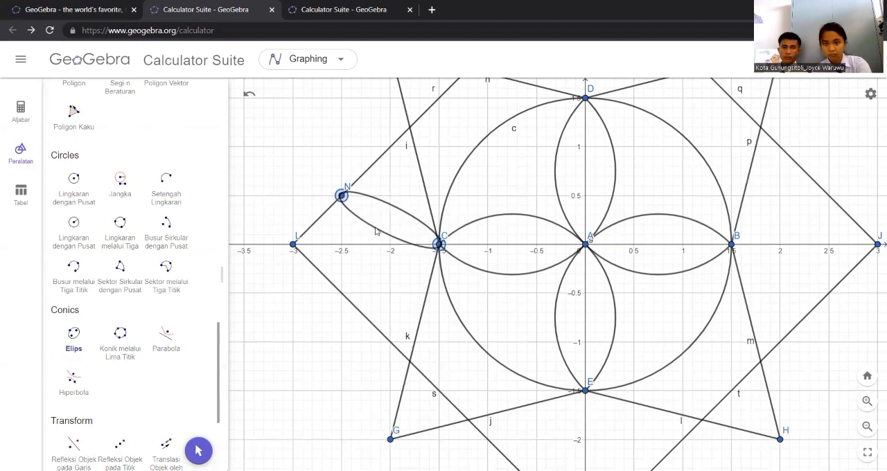
pyautogui.click(375, 228)
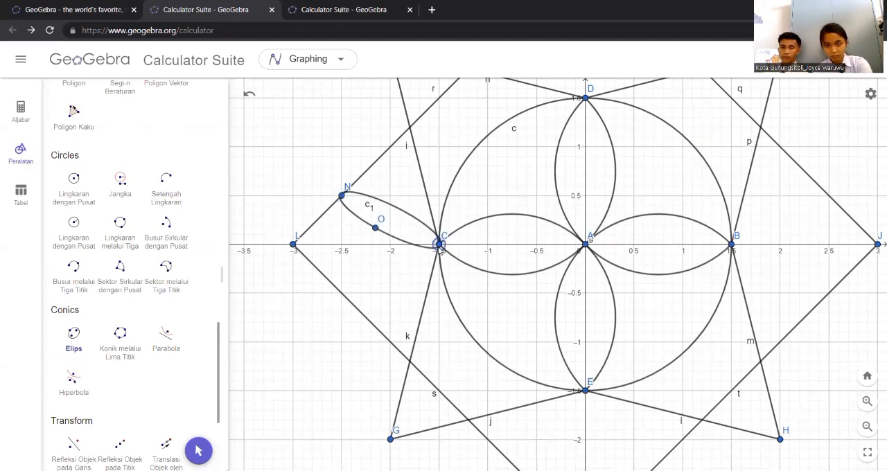
# Add two slim ellipses from focus C, one with its second focus at (−2.5, −0.5) and one at point L (−3, 0)
pyautogui.click(342, 293)
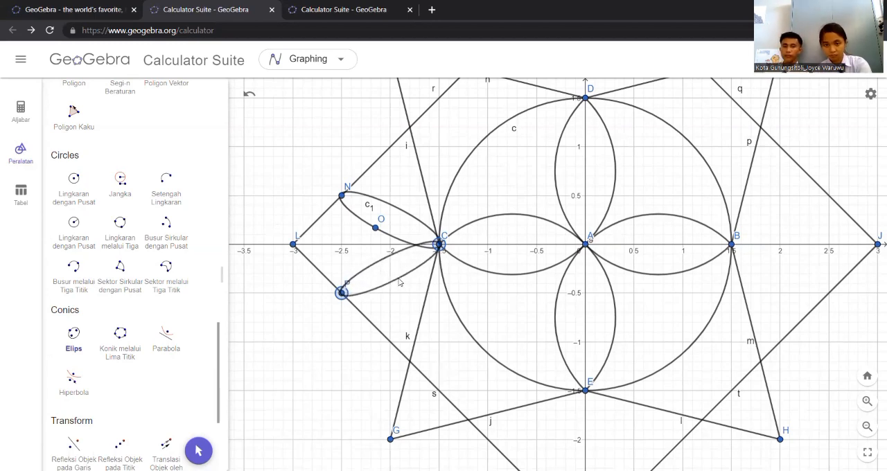
pyautogui.click(398, 278)
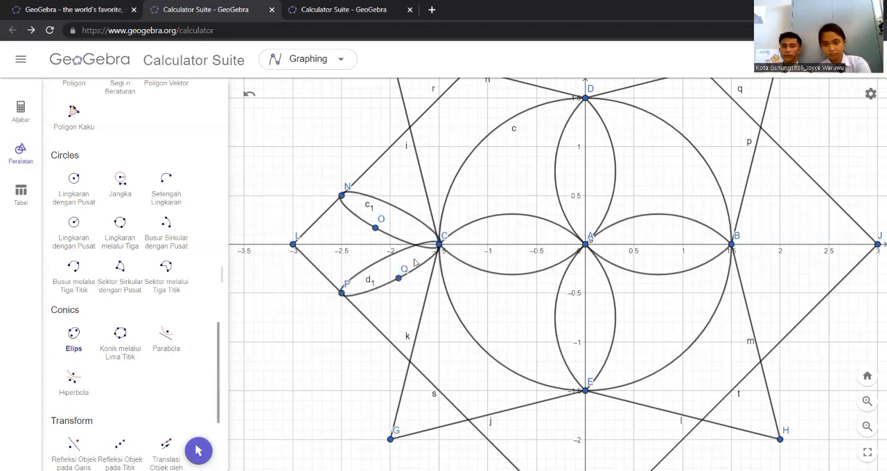
pyautogui.click(293, 244)
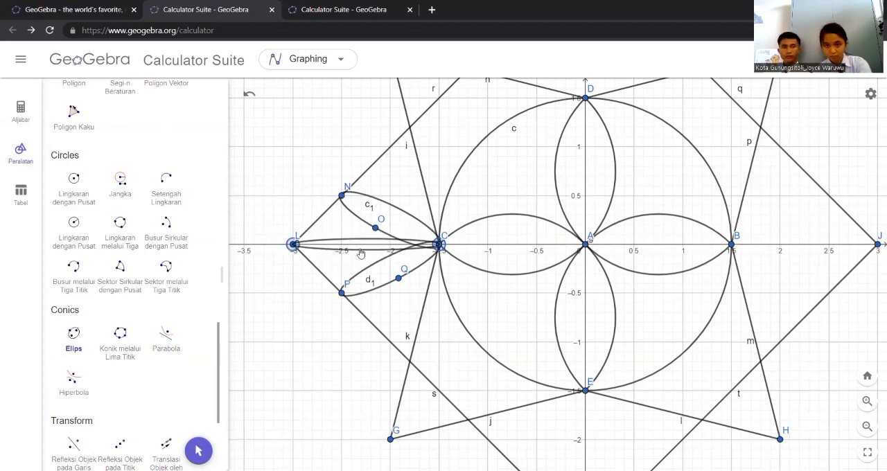
pyautogui.click(359, 249)
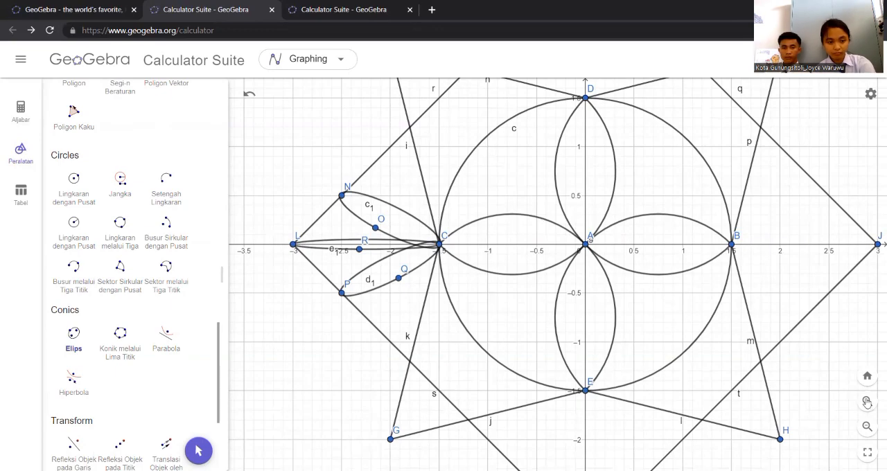
# Draw a slim ellipse with foci at point D and (0.5, 2.5) on the square's side, passing through about (0.4, 2)
pyautogui.click(867, 426)
pyautogui.scroll(2, 85, 166)
pyautogui.scroll(8, 83, 167)
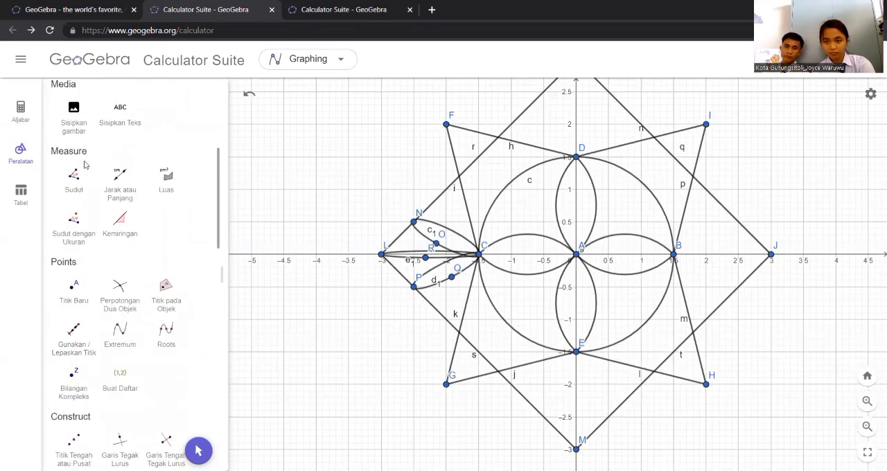
pyautogui.click(73, 121)
pyautogui.moveTo(692, 108); pyautogui.dragTo(689, 152)
pyautogui.moveTo(716, 360); pyautogui.dragTo(697, 228)
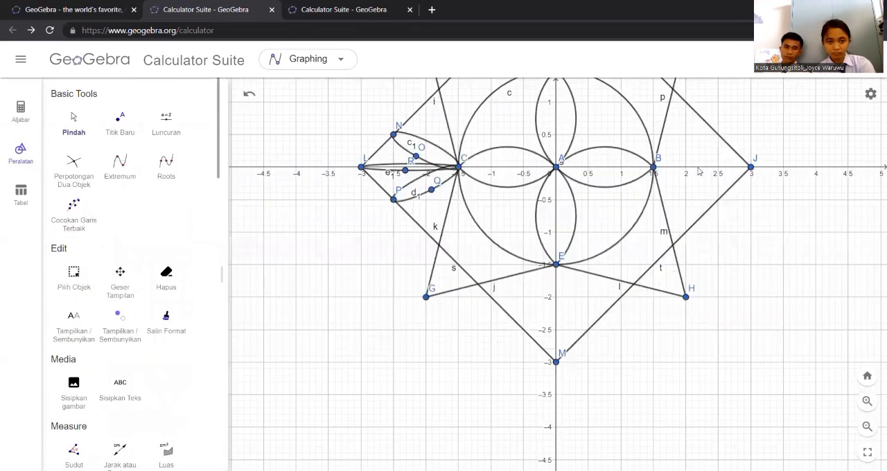
pyautogui.moveTo(716, 103); pyautogui.dragTo(717, 236)
pyautogui.click(867, 402)
pyautogui.click(867, 402)
pyautogui.click(866, 426)
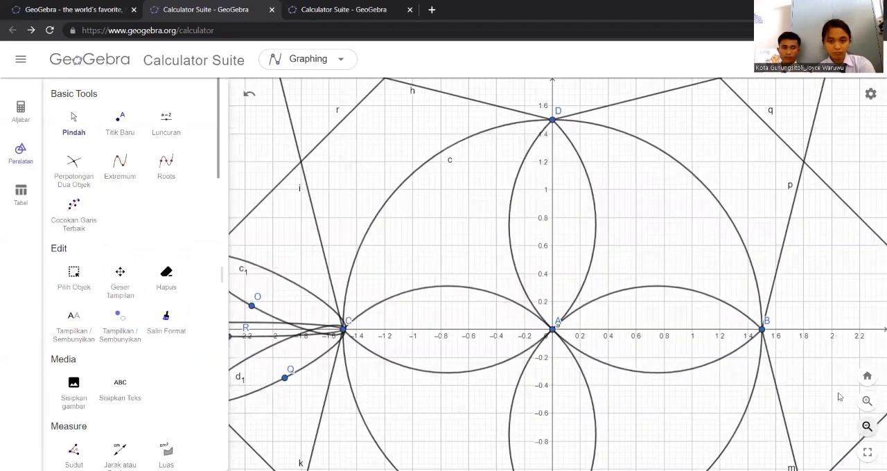
pyautogui.moveTo(658, 219); pyautogui.dragTo(655, 329)
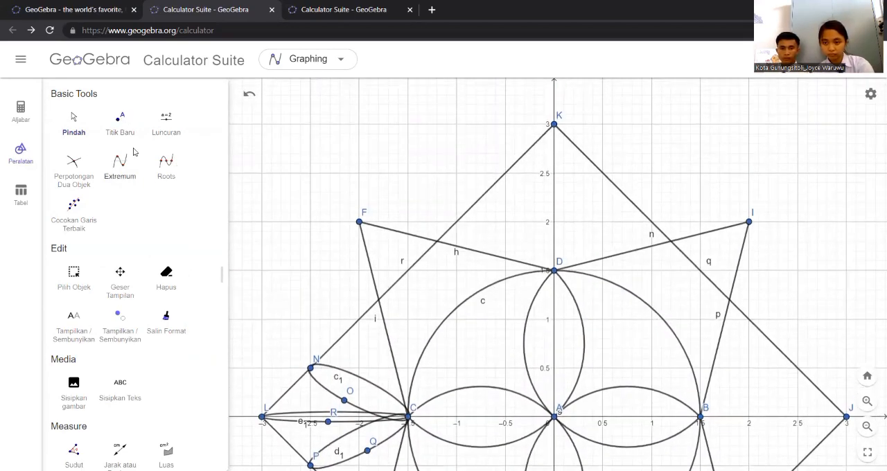
pyautogui.scroll(-10, 83, 208)
pyautogui.click(74, 294)
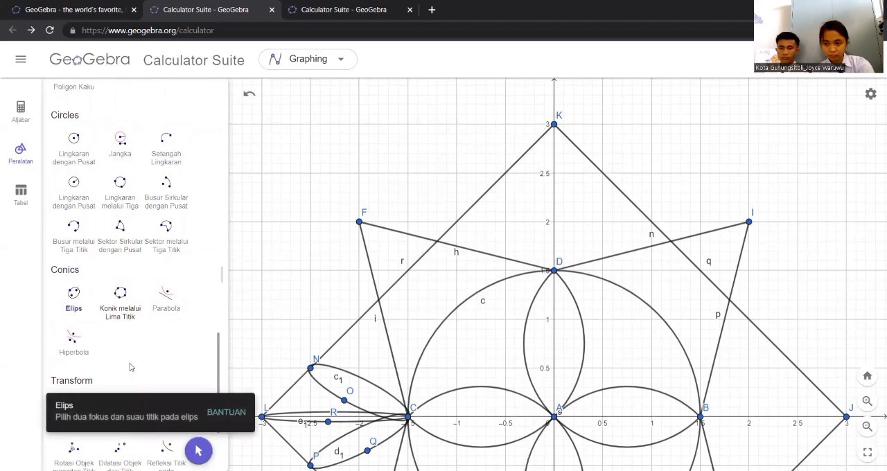
pyautogui.click(555, 270)
pyautogui.click(603, 173)
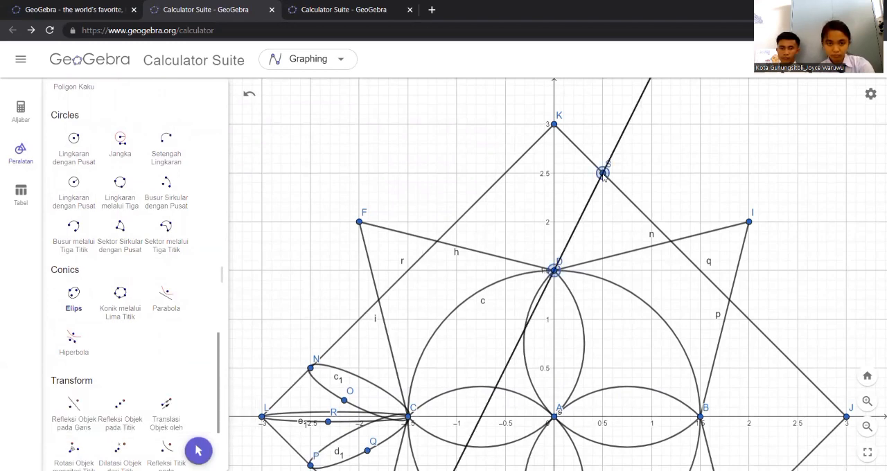
pyautogui.click(590, 223)
# Add two slim ellipses from focus D, one with its second focus at (−0.5, 2.5) and one at point K (0, 3)
pyautogui.click(555, 270)
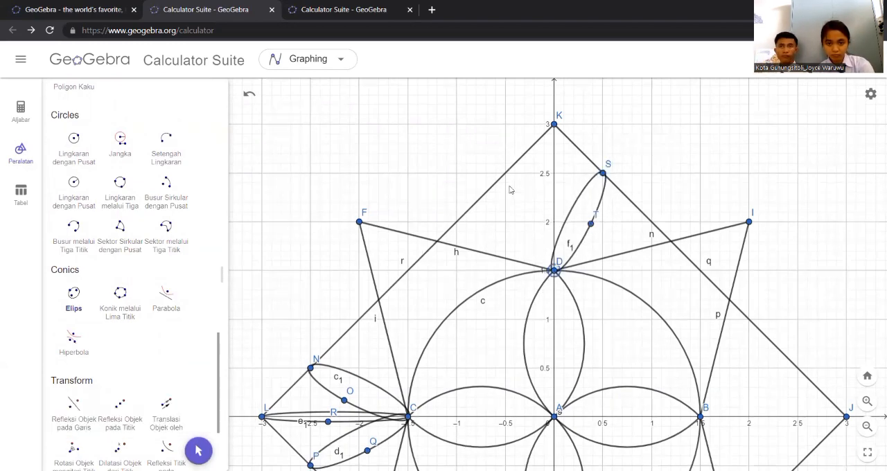
pyautogui.click(505, 173)
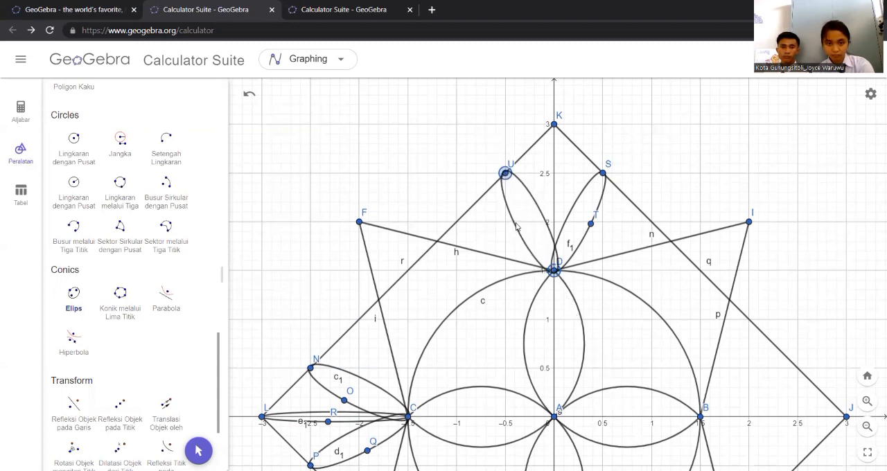
pyautogui.click(515, 221)
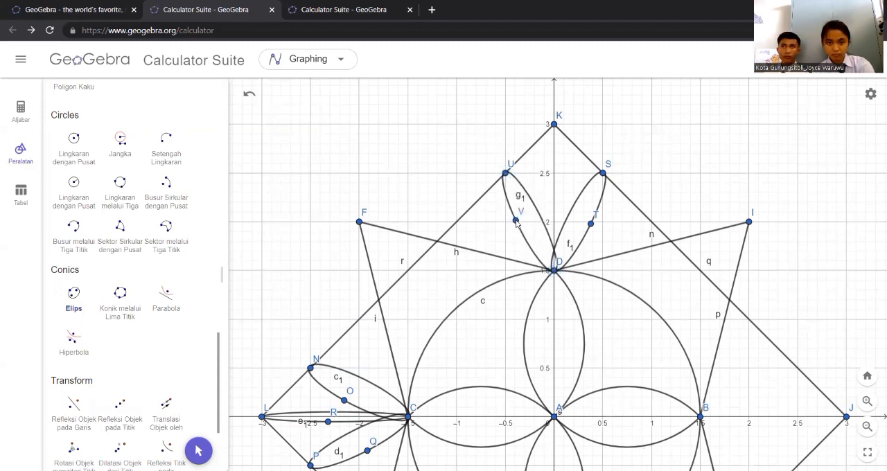
pyautogui.click(555, 271)
pyautogui.click(554, 124)
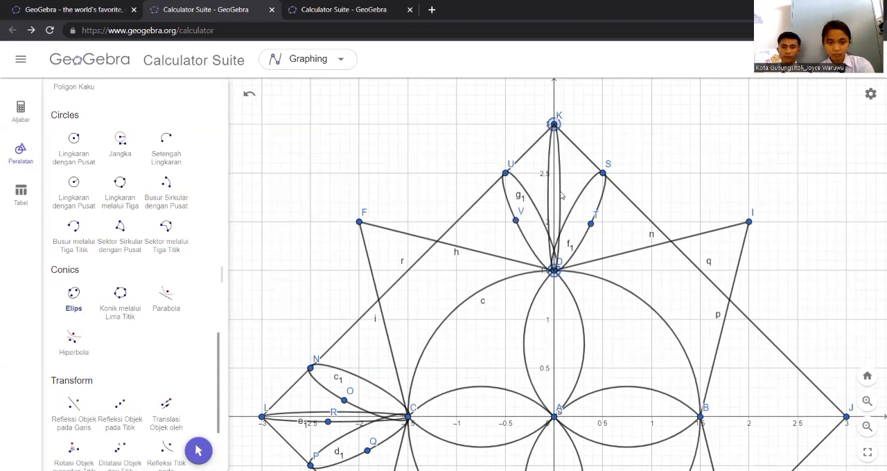
pyautogui.click(561, 192)
pyautogui.scroll(10, 158, 206)
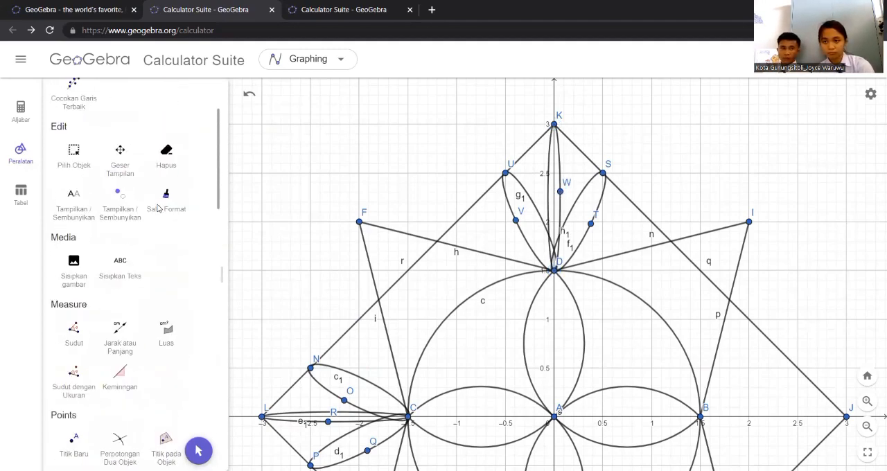
# Draw a slim ellipse with foci at point B and (2.5, −0.5) on the square's side, passing through about (2, −0.3)
pyautogui.scroll(2, 159, 208)
pyautogui.click(75, 126)
pyautogui.moveTo(818, 458); pyautogui.dragTo(656, 239)
pyautogui.scroll(-10, 139, 244)
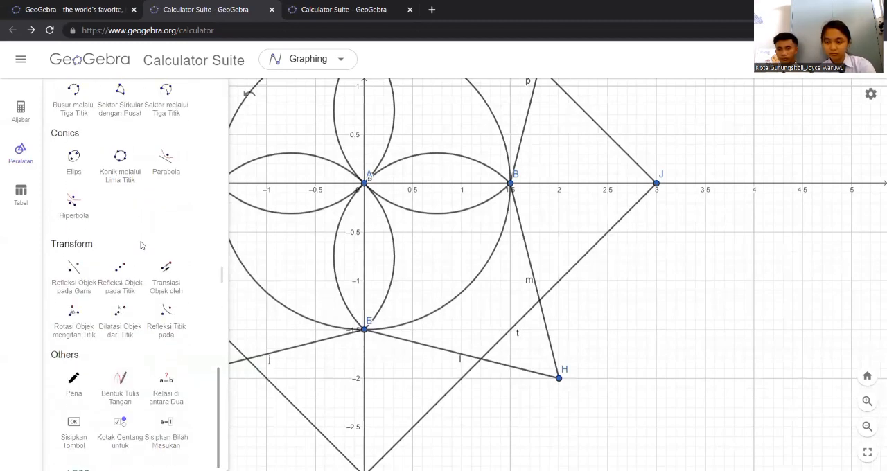
pyautogui.scroll(1, 140, 245)
pyautogui.click(74, 203)
pyautogui.click(511, 183)
pyautogui.click(607, 232)
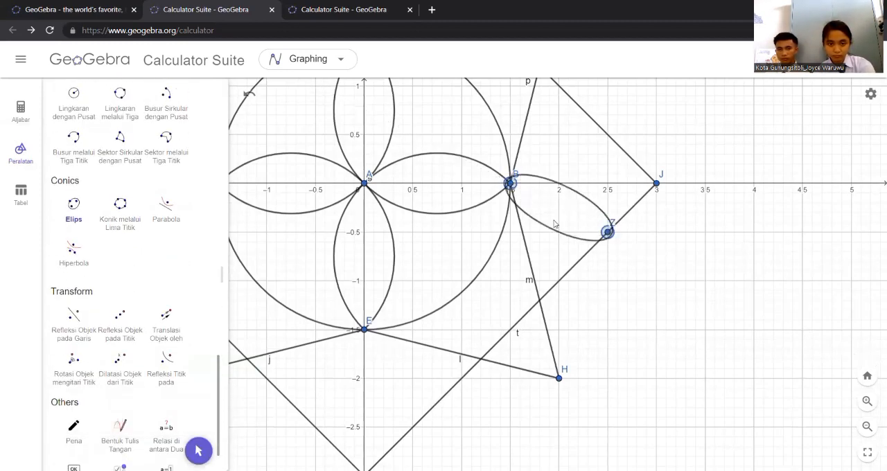
pyautogui.click(557, 216)
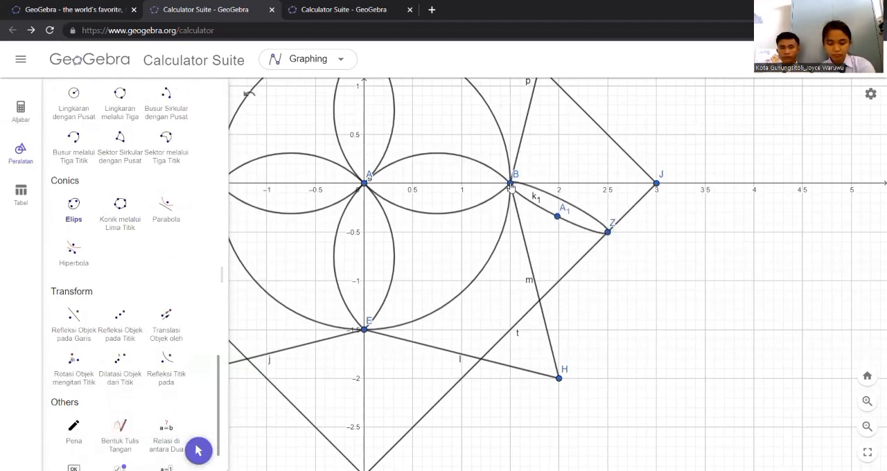
# Add two slim ellipses from focus B, one with its second focus at (2.5, 0.5) and one at point J (3, 0)
pyautogui.click(511, 185)
pyautogui.click(607, 135)
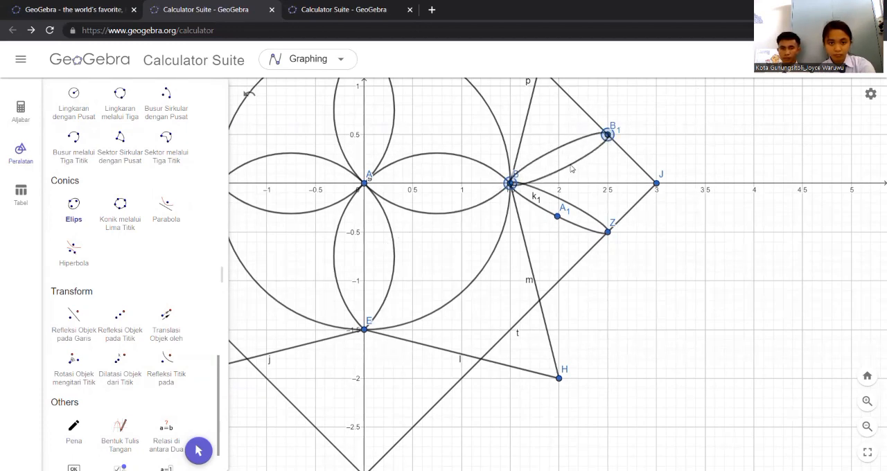
pyautogui.click(567, 165)
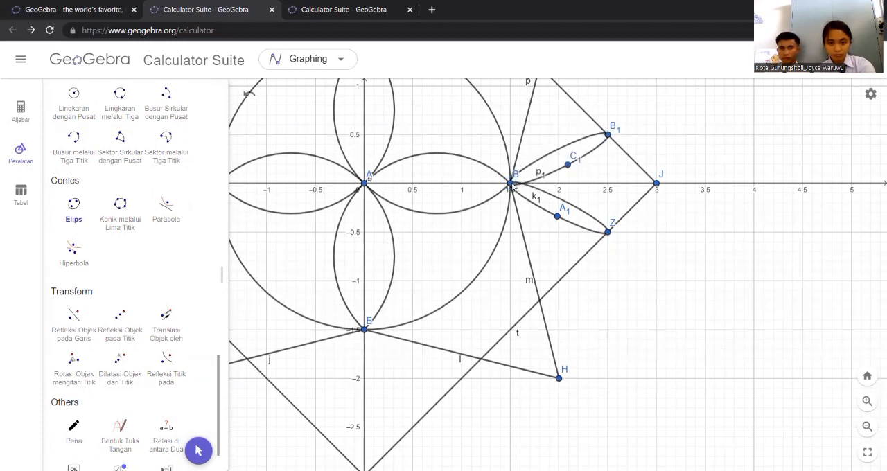
pyautogui.click(657, 184)
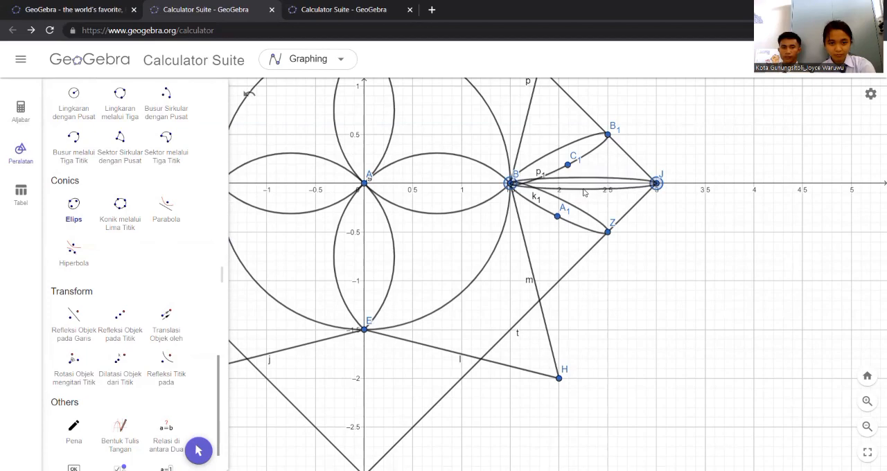
pyautogui.click(583, 189)
# Draw a slim ellipse with foci at point E and (−0.5, −2.5) on the square's side, passing through about (−0.1, −2)
pyautogui.scroll(10, 128, 218)
pyautogui.click(74, 122)
pyautogui.moveTo(476, 414); pyautogui.dragTo(617, 309)
pyautogui.scroll(-10, 139, 249)
pyautogui.click(74, 147)
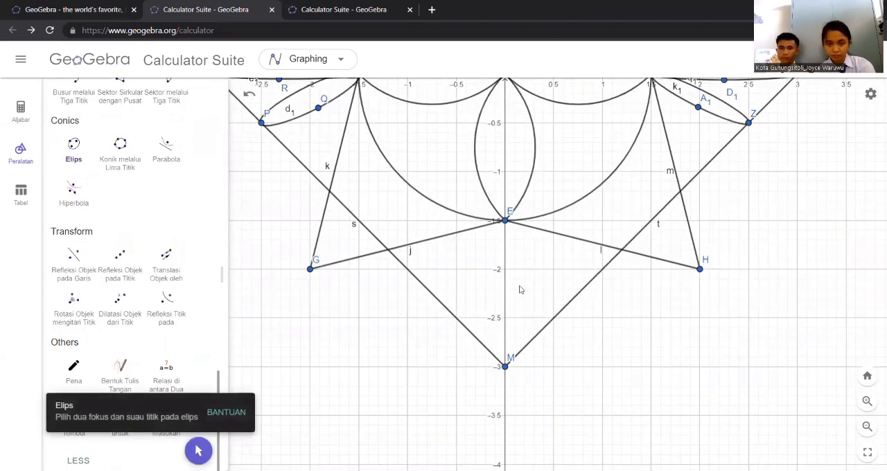
pyautogui.click(505, 221)
pyautogui.click(455, 318)
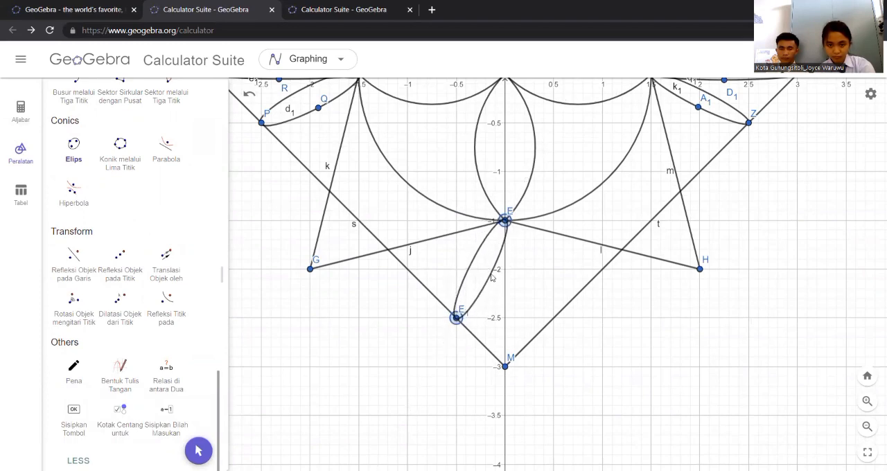
pyautogui.click(494, 269)
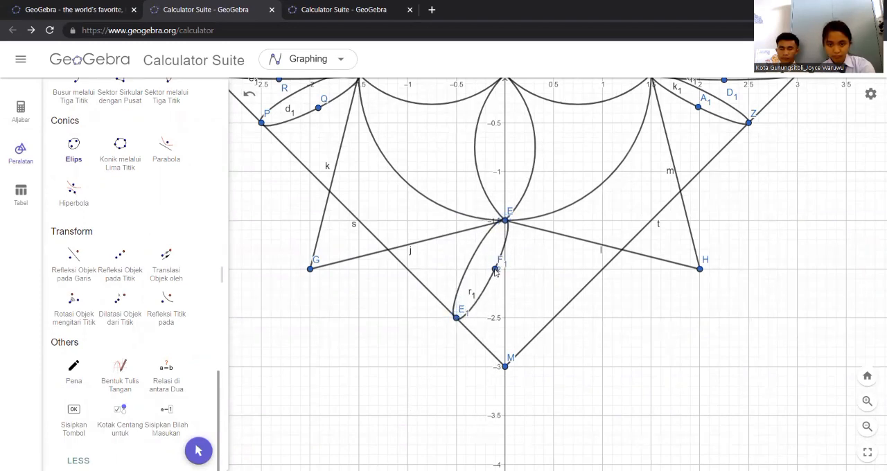
# Add two slim ellipses from focus E, one with its second focus at (0.5, −2.5) and one at point M (0, −3)
pyautogui.click(554, 317)
pyautogui.click(515, 269)
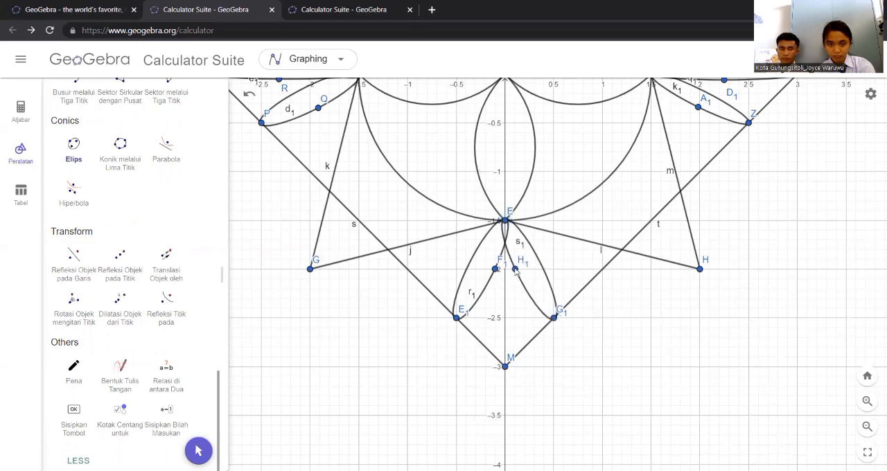
pyautogui.click(505, 368)
pyautogui.click(505, 220)
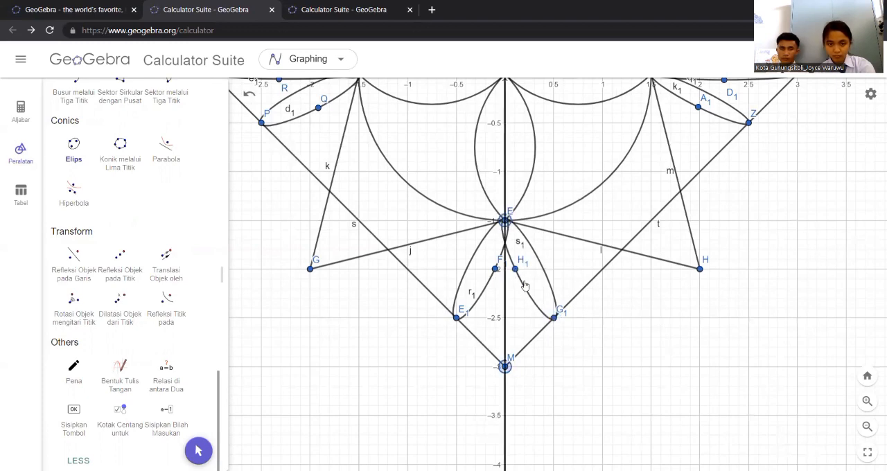
pyautogui.click(511, 287)
pyautogui.press('Escape')
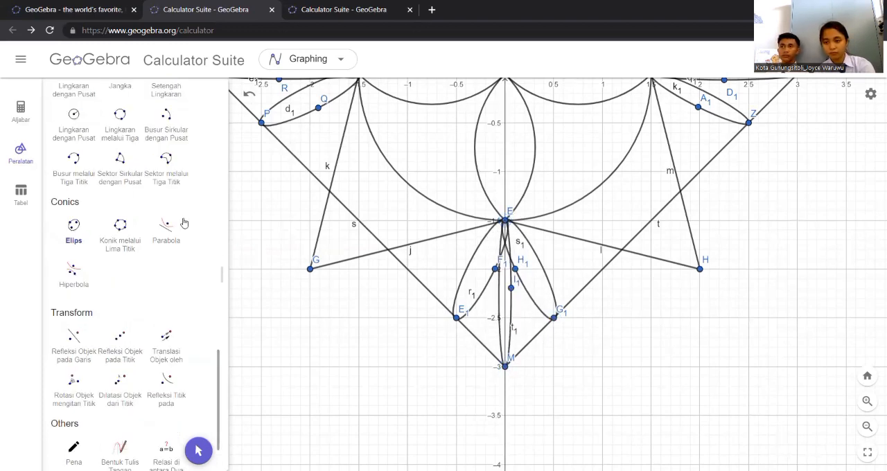
pyautogui.click(867, 426)
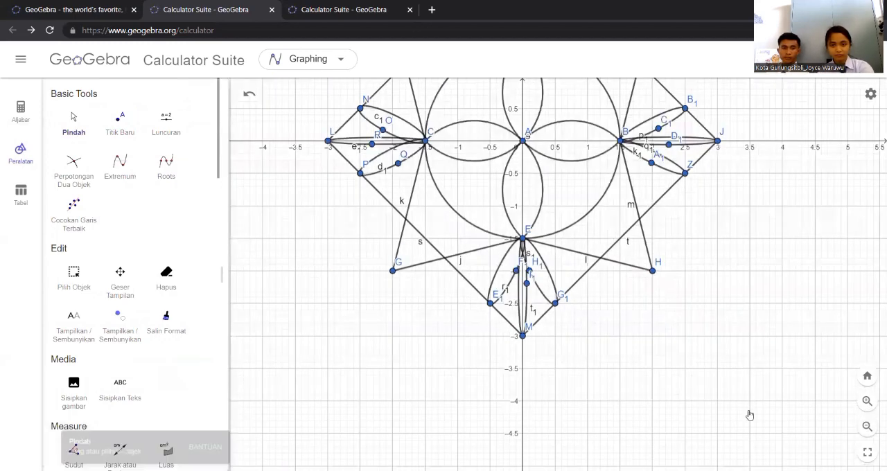
# Try to fill the slim ellipse between points C and N with grey
pyautogui.click(383, 250)
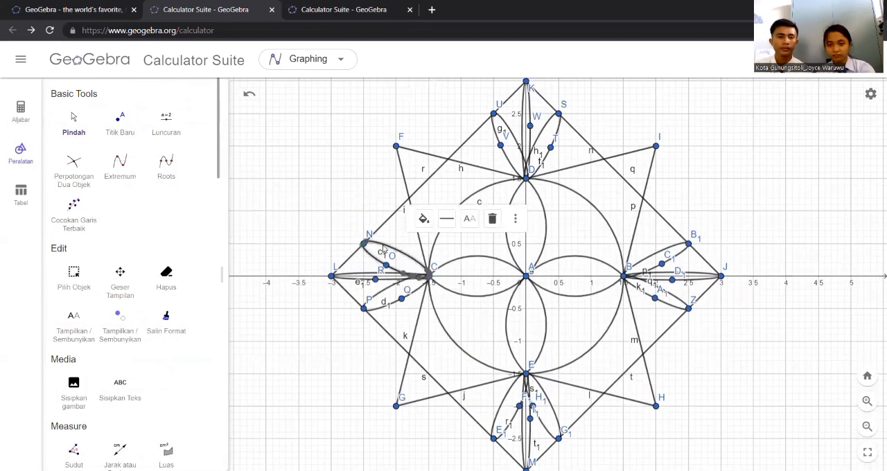
pyautogui.click(424, 218)
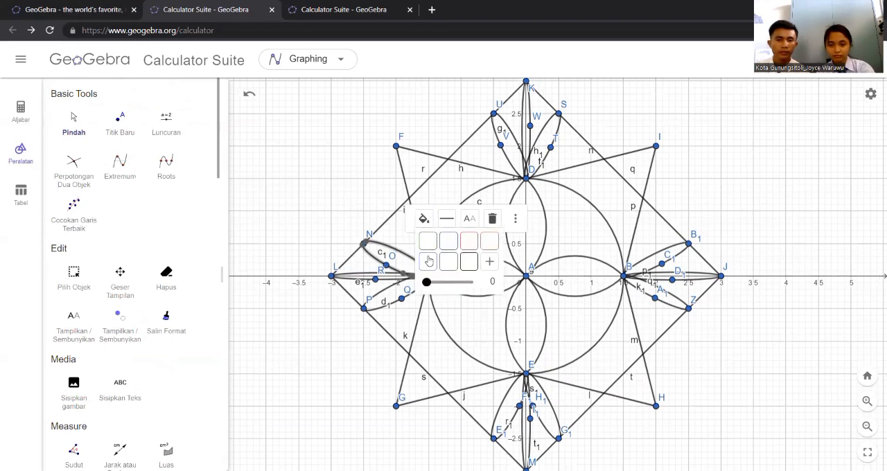
pyautogui.click(453, 263)
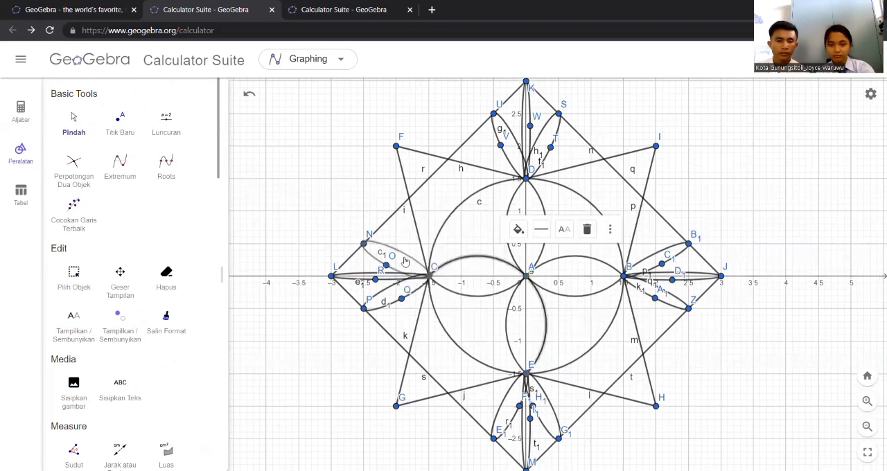
pyautogui.click(518, 229)
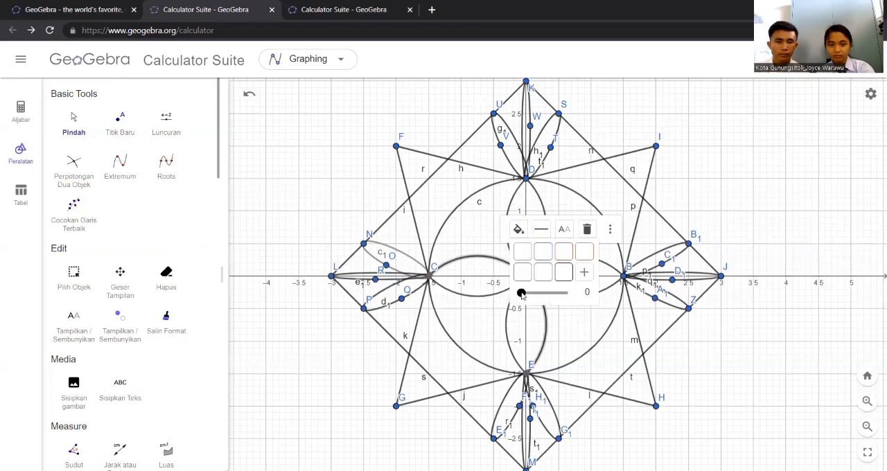
pyautogui.click(389, 254)
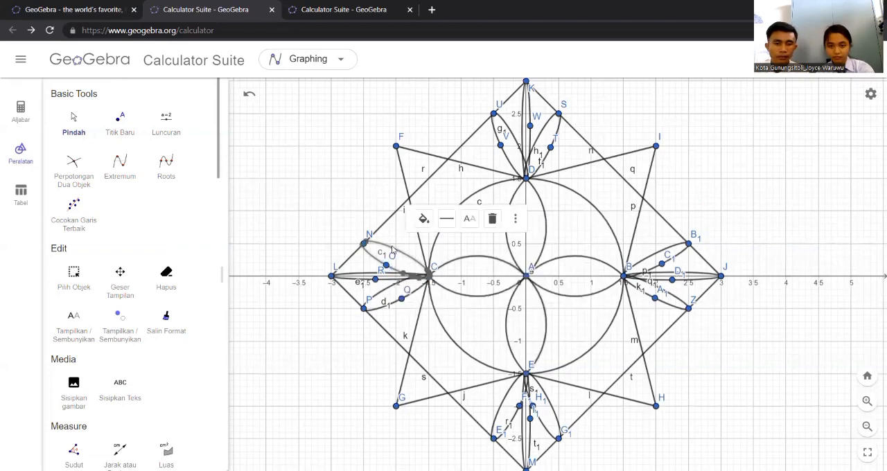
pyautogui.click(424, 219)
pyautogui.click(450, 263)
# Fill the slim ellipse between points C and N with orange at opacity 100
pyautogui.click(390, 253)
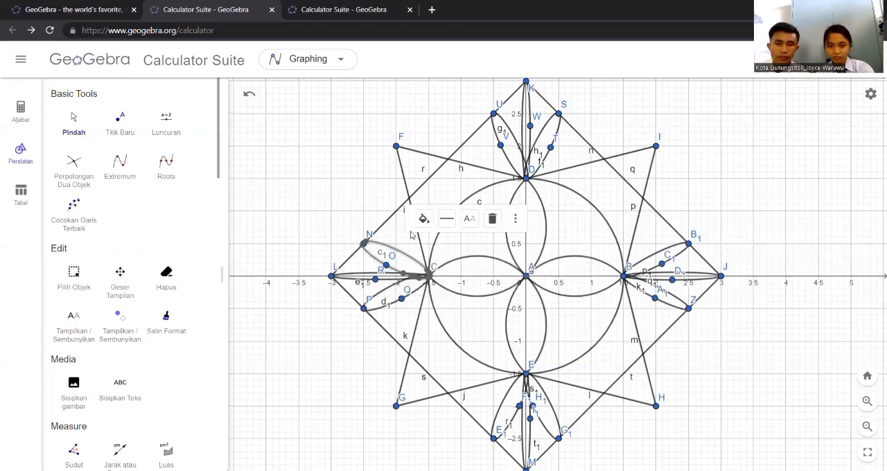
pyautogui.click(424, 219)
pyautogui.moveTo(426, 281); pyautogui.dragTo(473, 281)
pyautogui.click(489, 240)
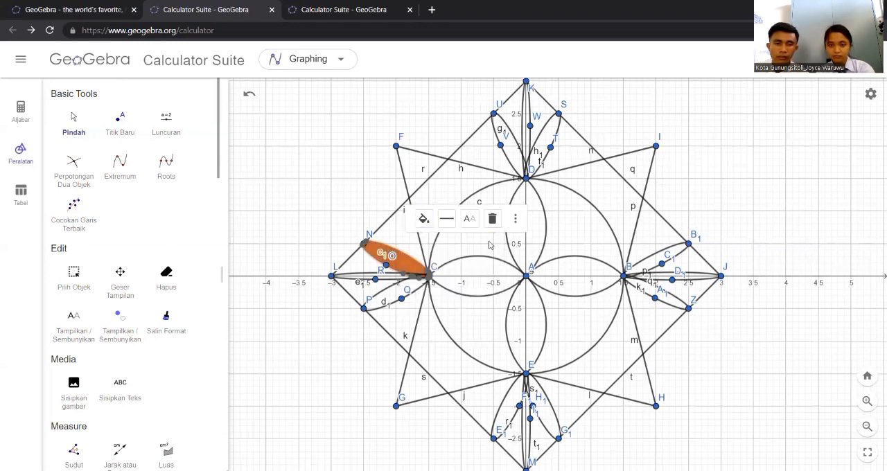
# Colour the slim ellipse between points C and P orange and set its fill opacity to 100
pyautogui.click(401, 298)
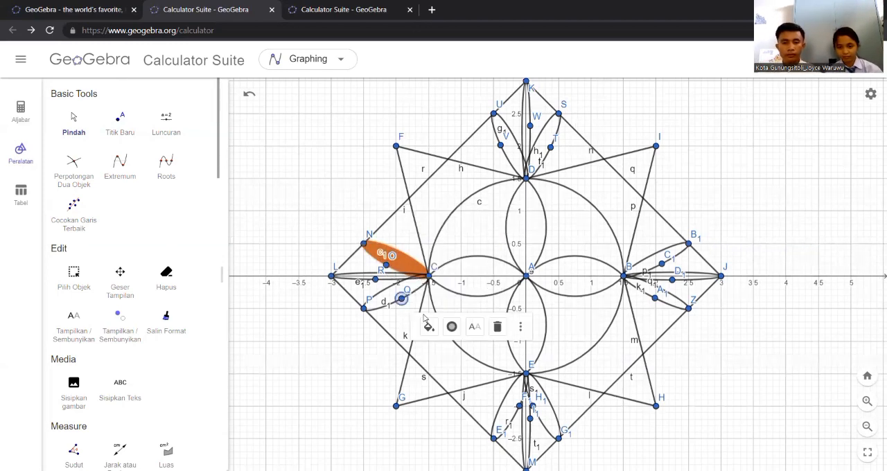
pyautogui.click(429, 326)
pyautogui.click(390, 306)
pyautogui.click(424, 252)
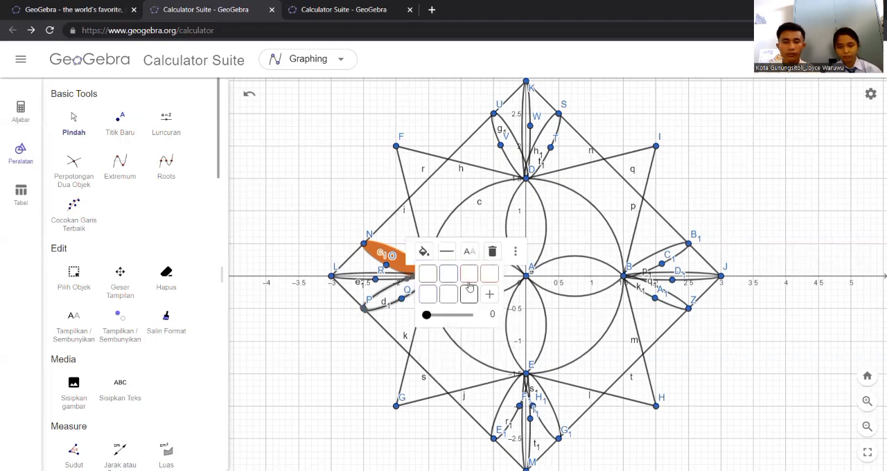
pyautogui.click(489, 274)
pyautogui.click(402, 298)
pyautogui.click(392, 305)
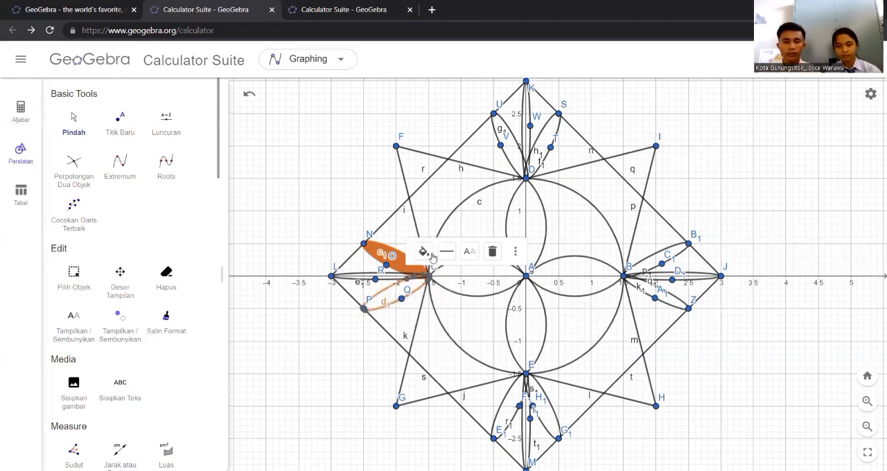
pyautogui.click(424, 252)
pyautogui.moveTo(426, 315); pyautogui.dragTo(489, 318)
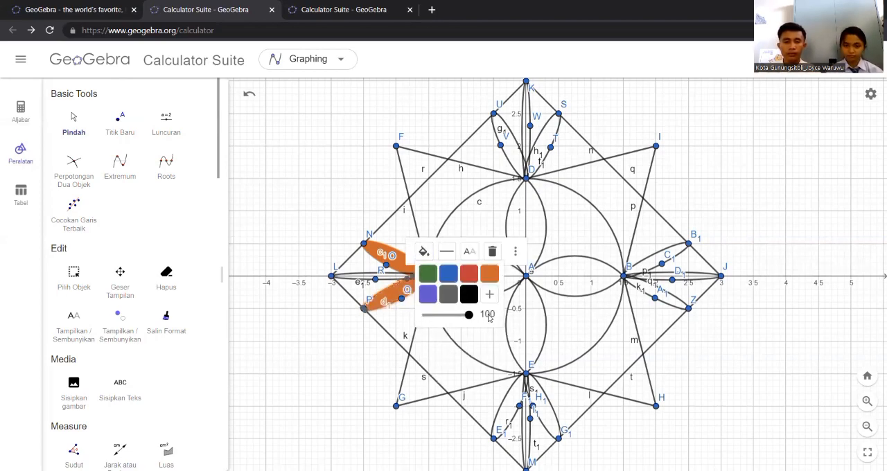
# Fill the slim ellipse between points C and L with orange at opacity 100
pyautogui.doubleClick(362, 276)
pyautogui.click(505, 318)
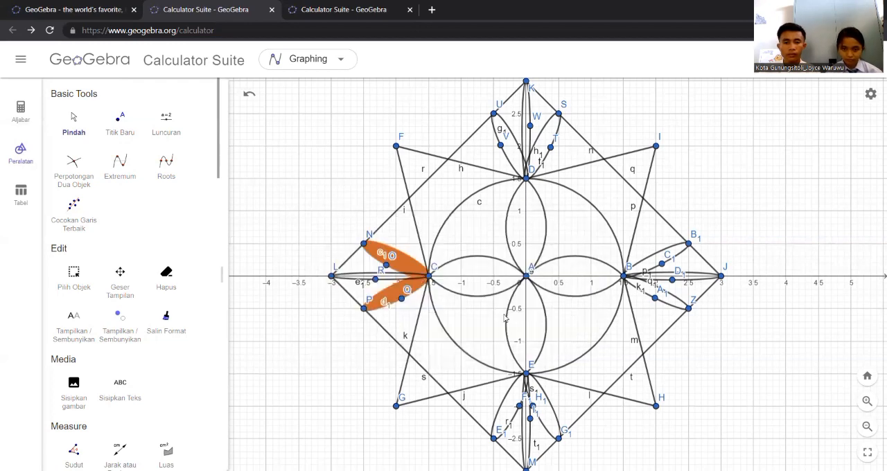
pyautogui.click(358, 276)
pyautogui.click(408, 252)
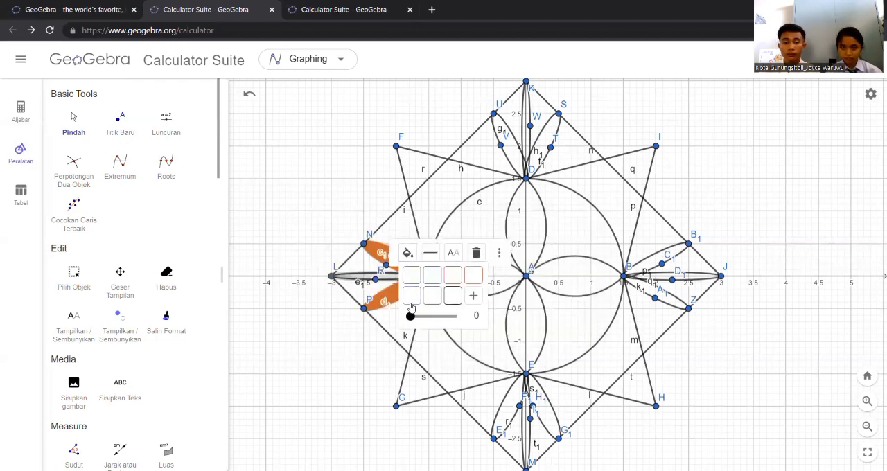
pyautogui.click(472, 277)
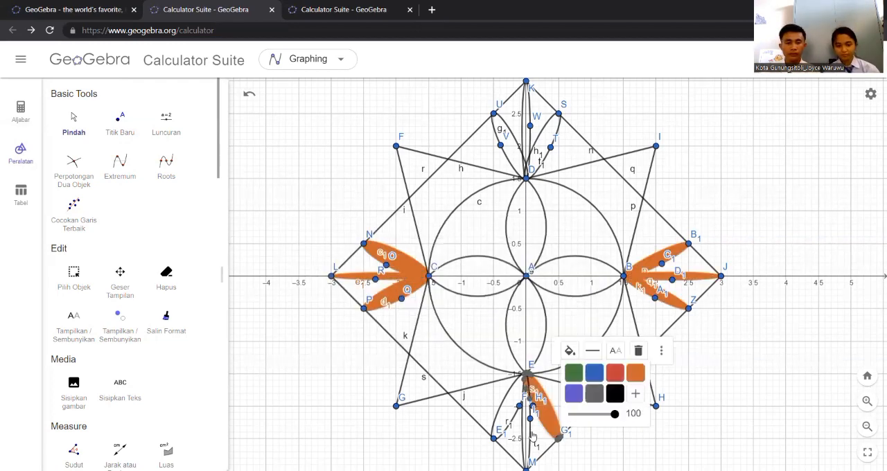
# Set the colour of the slim ellipse between points E and M to orange
pyautogui.click(530, 435)
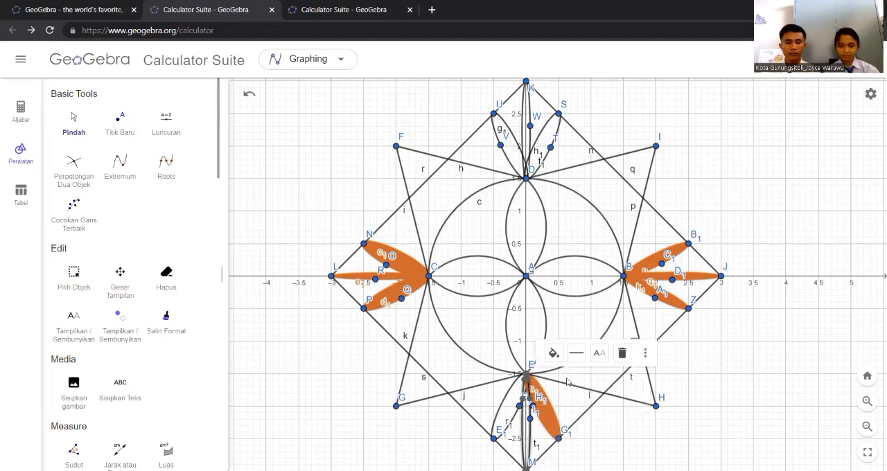
pyautogui.click(554, 354)
pyautogui.click(614, 379)
pyautogui.click(553, 354)
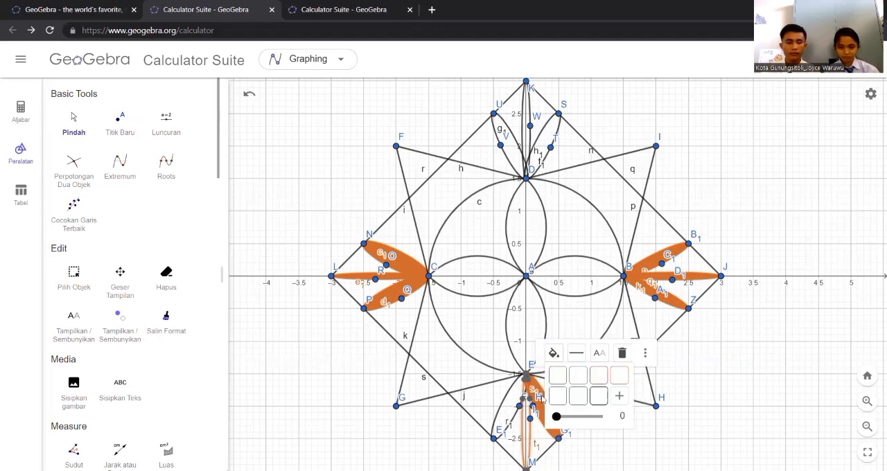
# Colour the slim ellipse between points E and E₁ orange and fill it completely
pyautogui.click(504, 405)
pyautogui.click(538, 352)
pyautogui.click(597, 379)
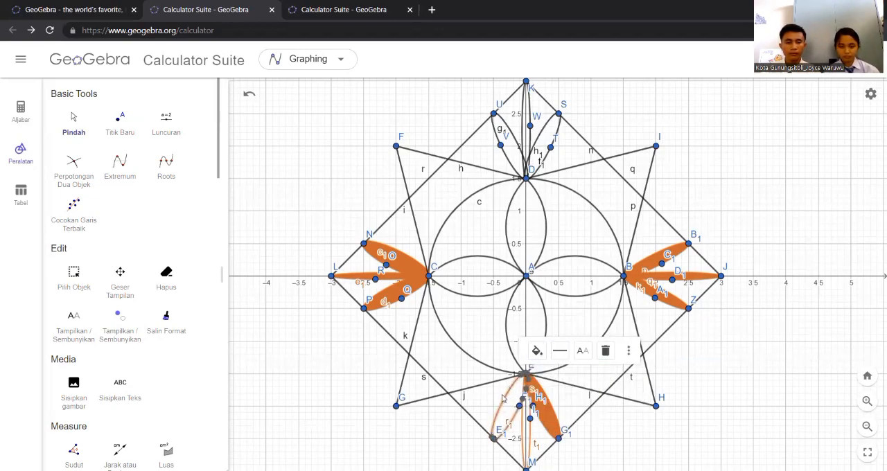
pyautogui.click(539, 354)
pyautogui.moveTo(541, 414); pyautogui.dragTo(609, 417)
pyautogui.click(589, 439)
# Set the fill opacity of the slim ellipse between points E and M to 100
pyautogui.click(531, 434)
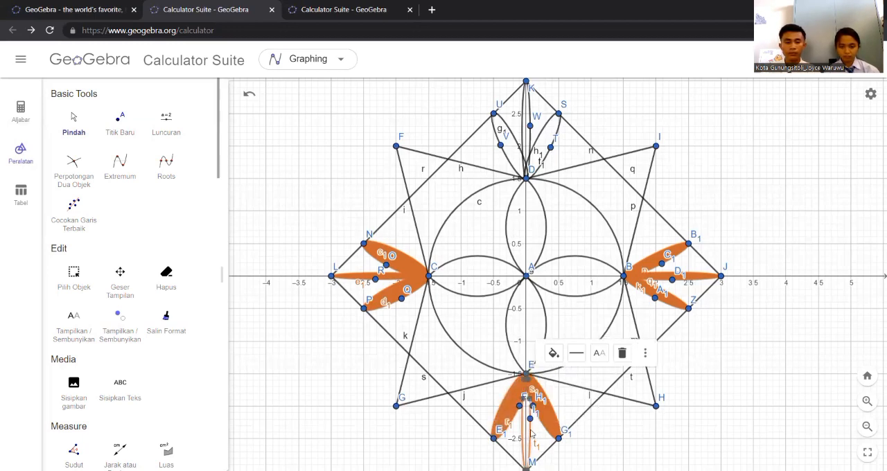
pyautogui.click(552, 353)
pyautogui.moveTo(555, 416); pyautogui.dragTo(599, 415)
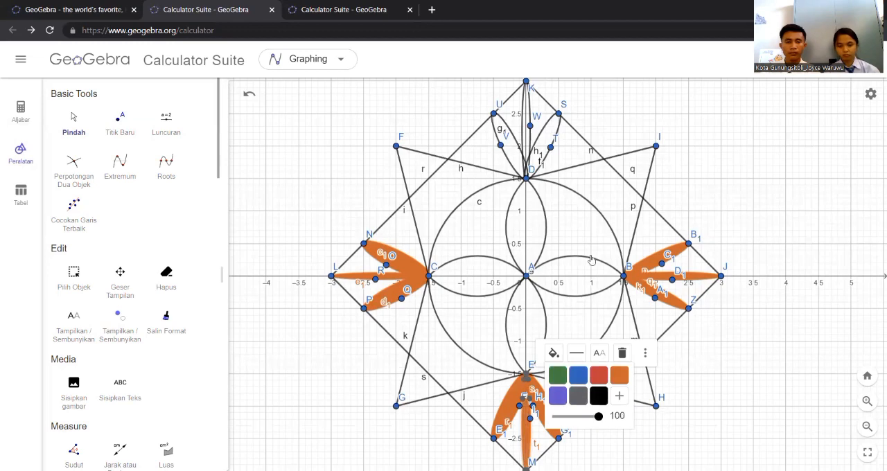
# Set the colour of the slim ellipses from point D to S and from D to K to orange
pyautogui.click(544, 127)
pyautogui.click(568, 201)
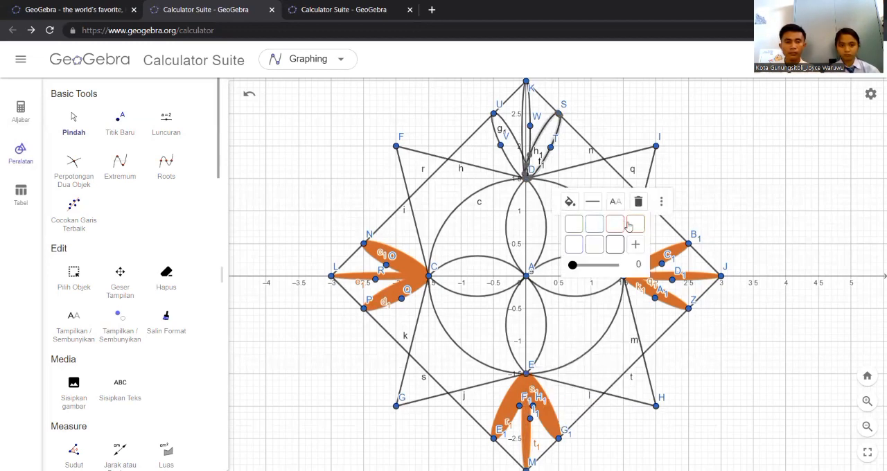
pyautogui.click(629, 225)
pyautogui.click(531, 135)
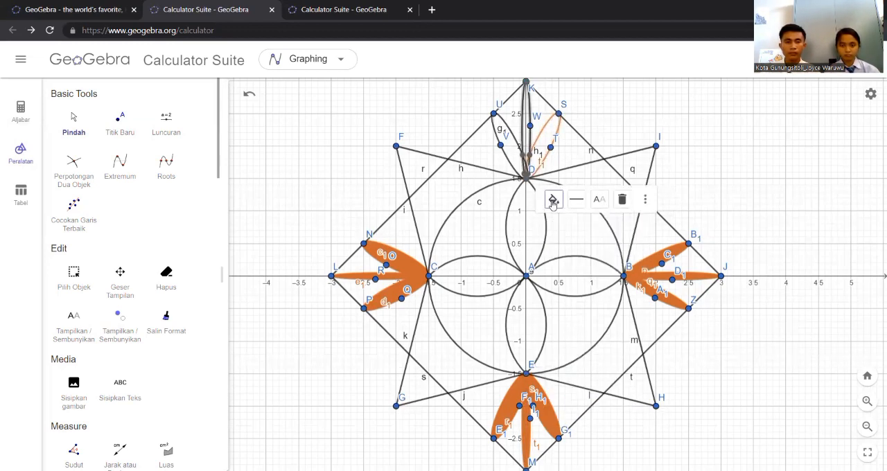
pyautogui.click(552, 200)
pyautogui.click(617, 222)
# Colour the slim ellipse between points D and U orange and set its fill opacity to 100
pyautogui.click(502, 139)
pyautogui.click(537, 201)
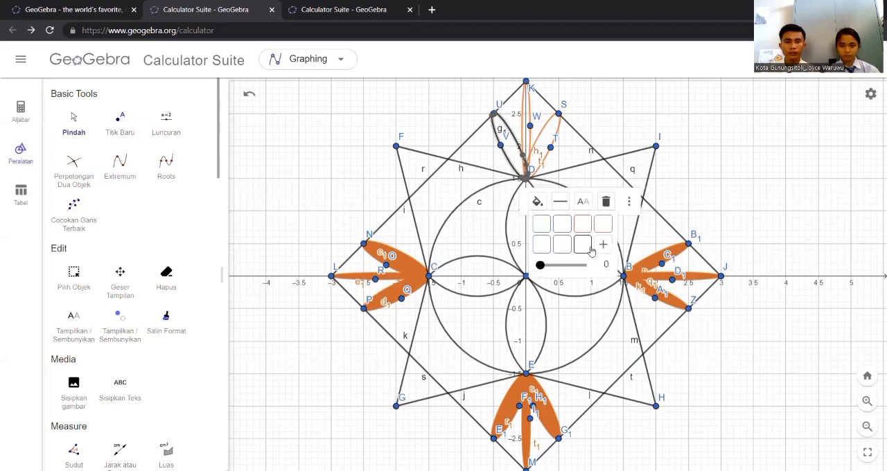
pyautogui.click(603, 223)
pyautogui.click(537, 201)
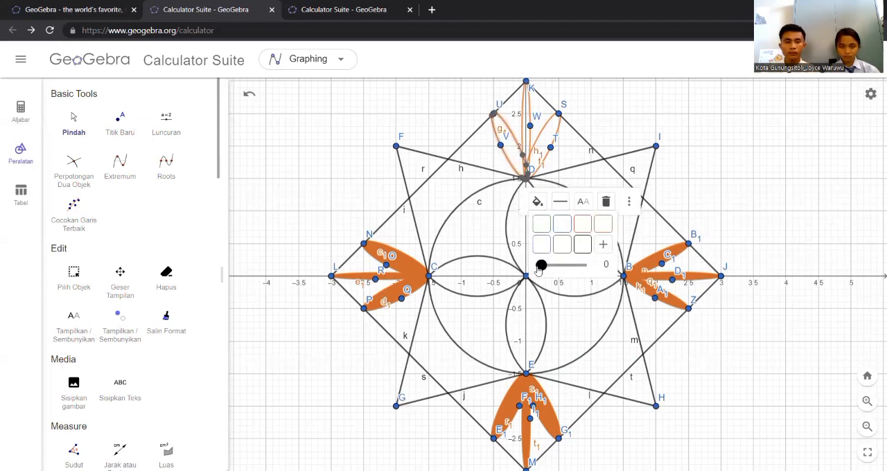
pyautogui.click(510, 165)
pyautogui.click(537, 205)
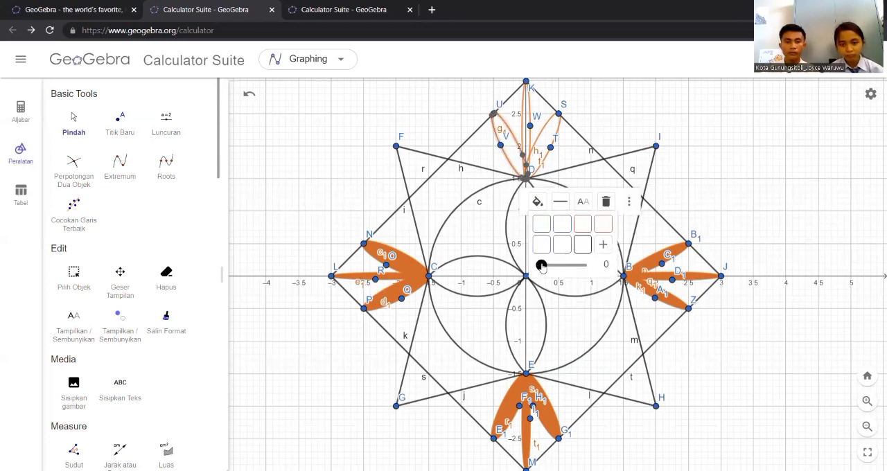
pyautogui.moveTo(542, 268); pyautogui.dragTo(637, 264)
# Set the fill opacity of the slim ellipses from point D to S and from D to K to 100
pyautogui.click(558, 133)
pyautogui.click(569, 201)
pyautogui.click(544, 133)
pyautogui.click(553, 199)
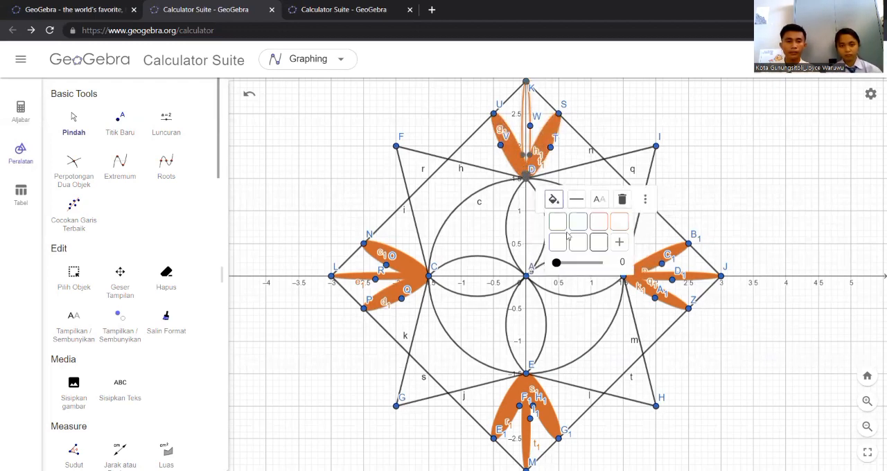
pyautogui.moveTo(556, 262); pyautogui.dragTo(632, 264)
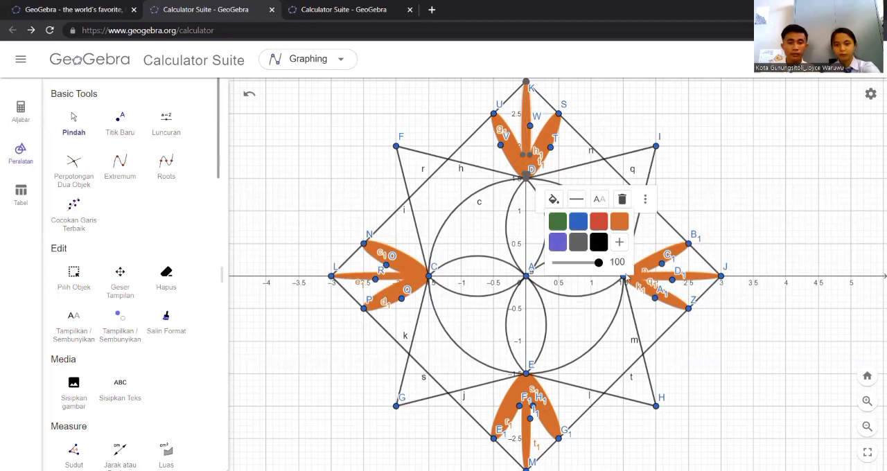
# Set the colour of the petal semicircles through points C and E and through E and B to red
pyautogui.click(543, 301)
pyautogui.click(517, 230)
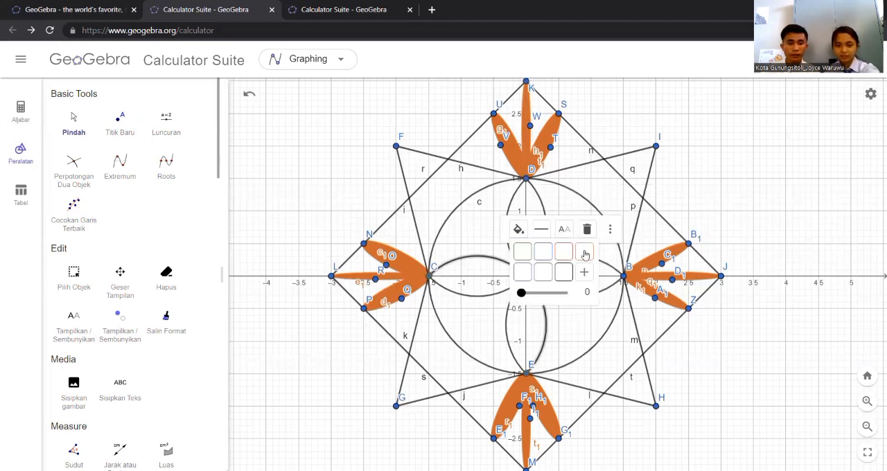
pyautogui.click(575, 254)
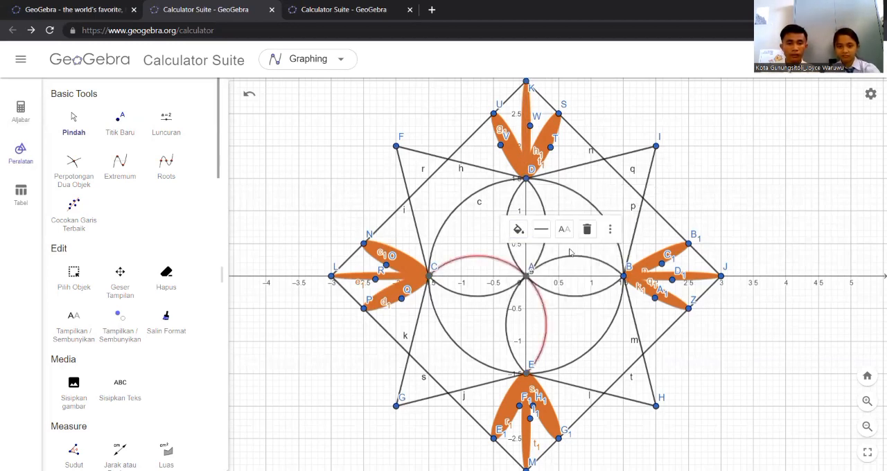
pyautogui.click(513, 298)
pyautogui.click(588, 230)
pyautogui.click(634, 252)
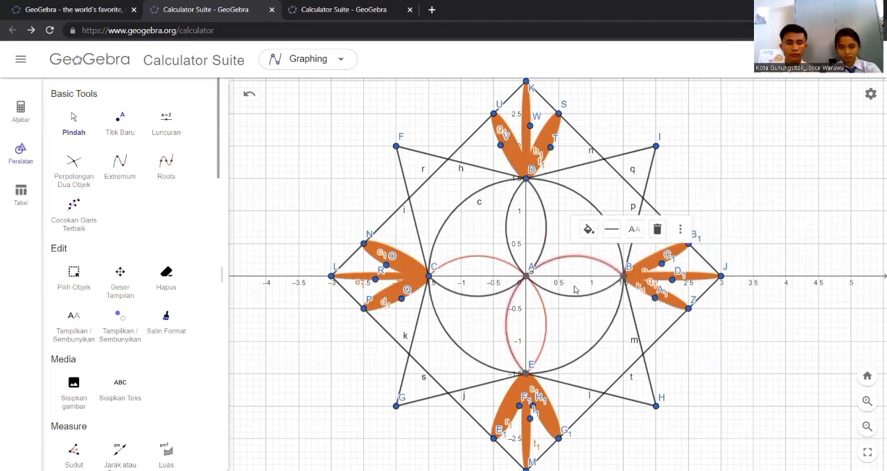
# Set the colour of the petal semicircles through points B and D and through D and C to red
pyautogui.click(546, 223)
pyautogui.click(588, 159)
pyautogui.click(636, 182)
pyautogui.click(545, 223)
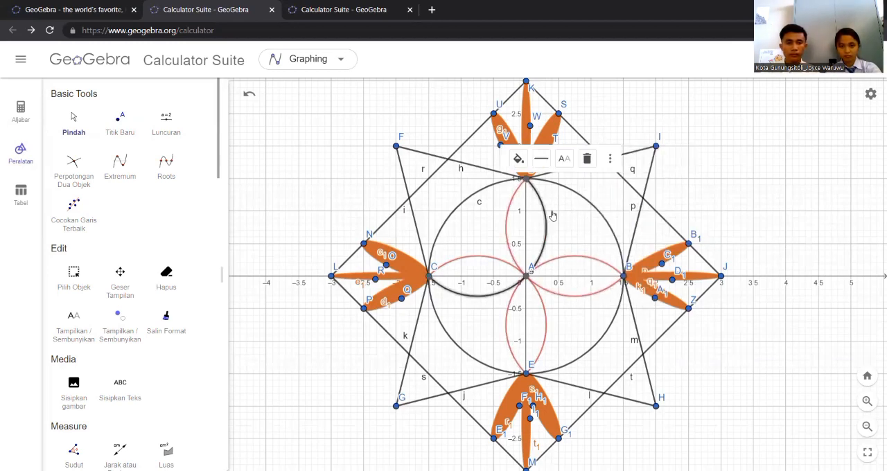
pyautogui.click(519, 160)
pyautogui.click(568, 182)
# Set the outline colour of the central circle c to red
pyautogui.click(594, 209)
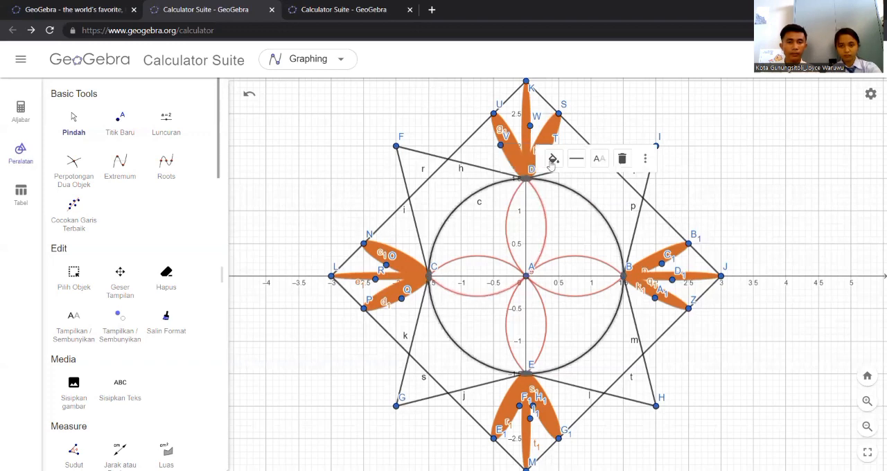
pyautogui.click(554, 159)
pyautogui.click(604, 182)
pyautogui.click(643, 196)
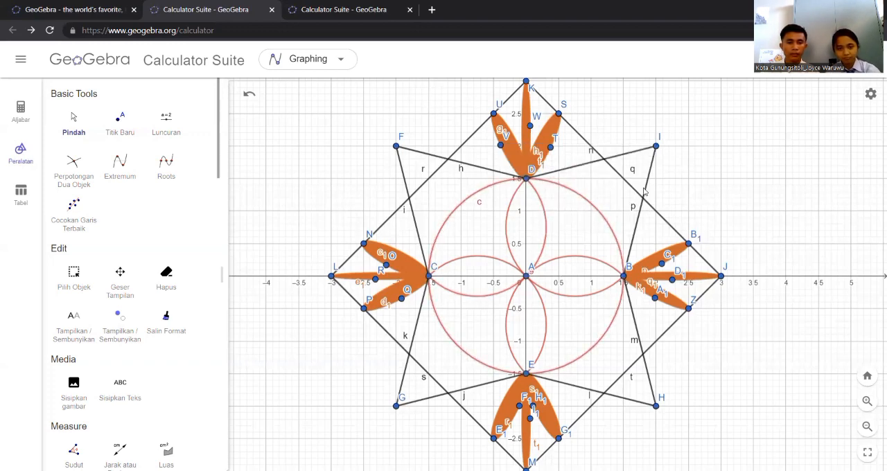
# Colour the star segment between points B and I and the square's side between K and J red
pyautogui.click(643, 193)
pyautogui.click(667, 126)
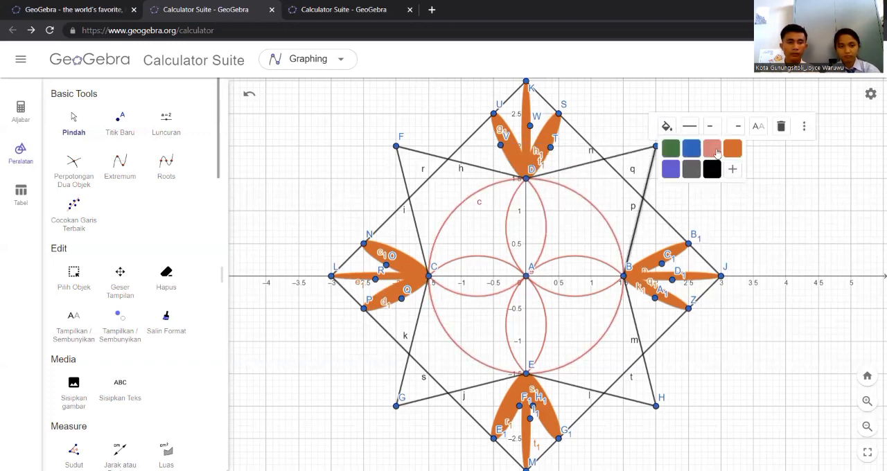
pyautogui.click(717, 152)
pyautogui.click(651, 205)
pyautogui.click(650, 297)
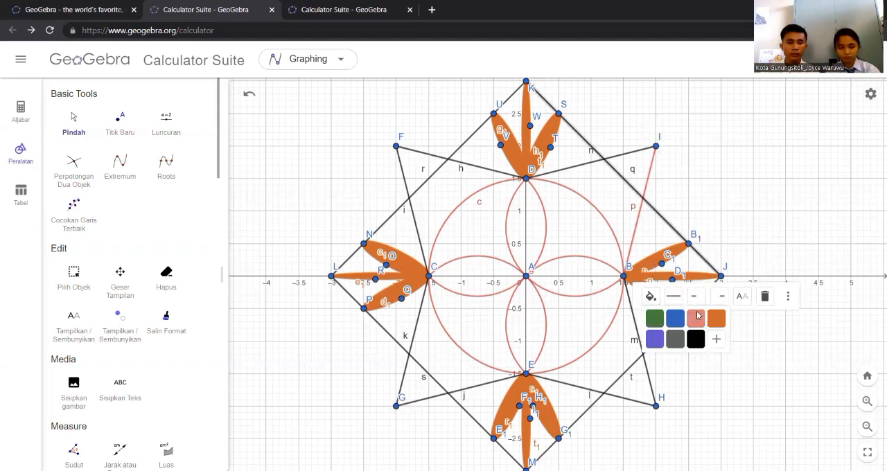
pyautogui.click(695, 320)
# Colour the square's sides from point J to M and from M to L red
pyautogui.click(677, 321)
pyautogui.click(650, 256)
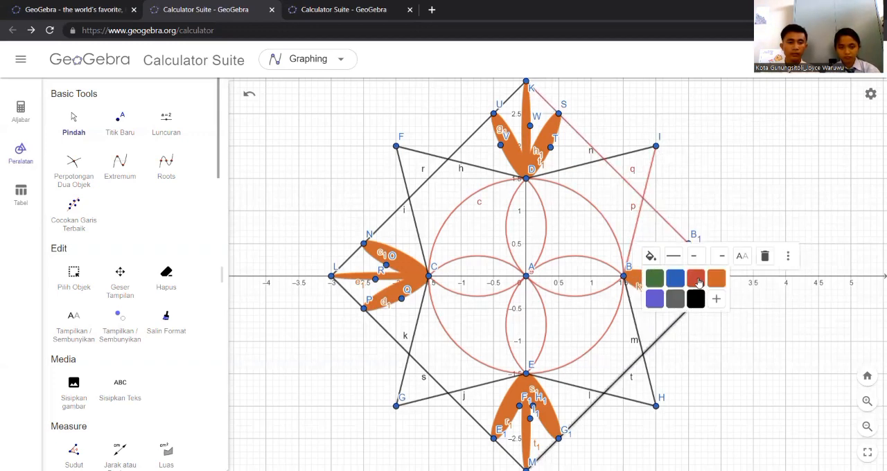
pyautogui.click(695, 278)
pyautogui.click(467, 416)
pyautogui.click(467, 416)
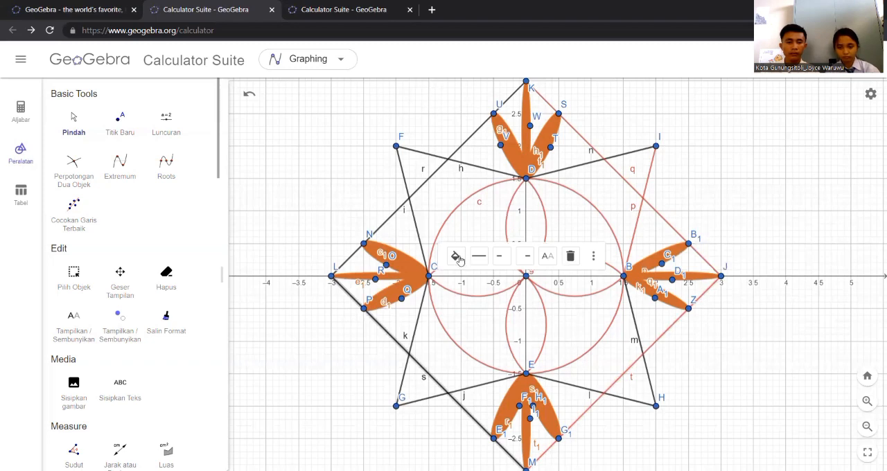
pyautogui.click(456, 256)
pyautogui.click(502, 278)
# Colour the square's side between points L and K red
pyautogui.click(396, 224)
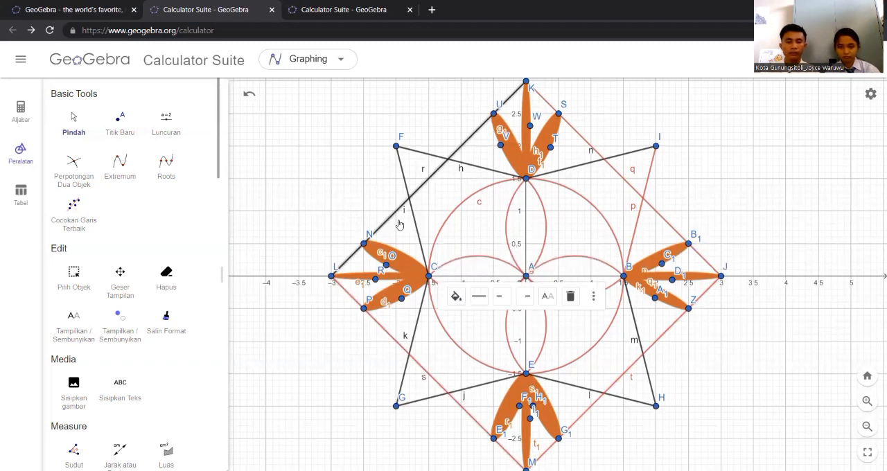
pyautogui.click(456, 293)
pyautogui.click(501, 315)
pyautogui.click(457, 374)
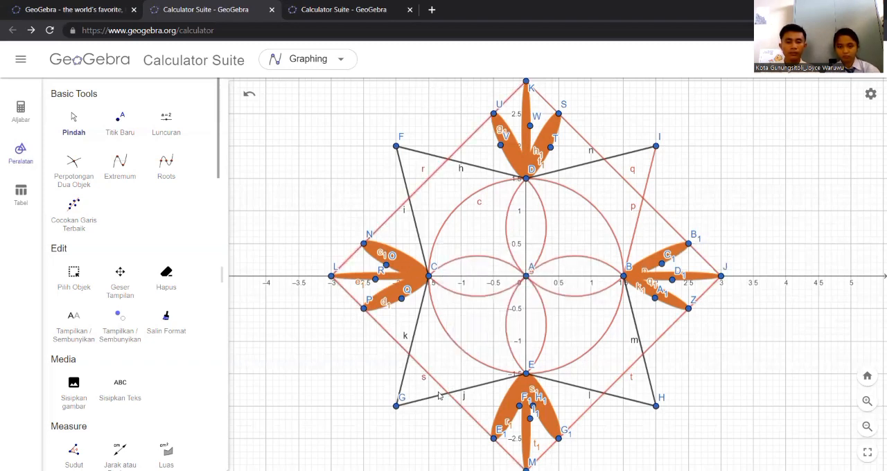
# Colour the star segments from point G to E and from G to C red
pyautogui.click(432, 400)
pyautogui.click(488, 354)
pyautogui.click(533, 377)
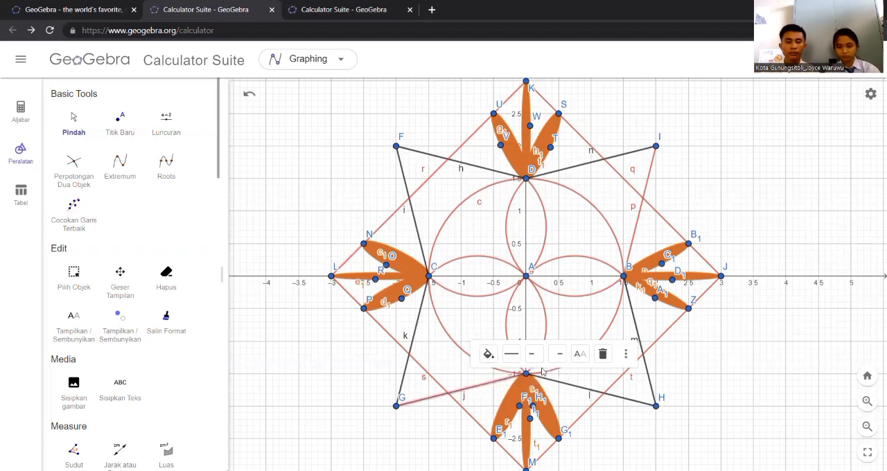
pyautogui.click(411, 348)
pyautogui.click(439, 257)
pyautogui.click(484, 279)
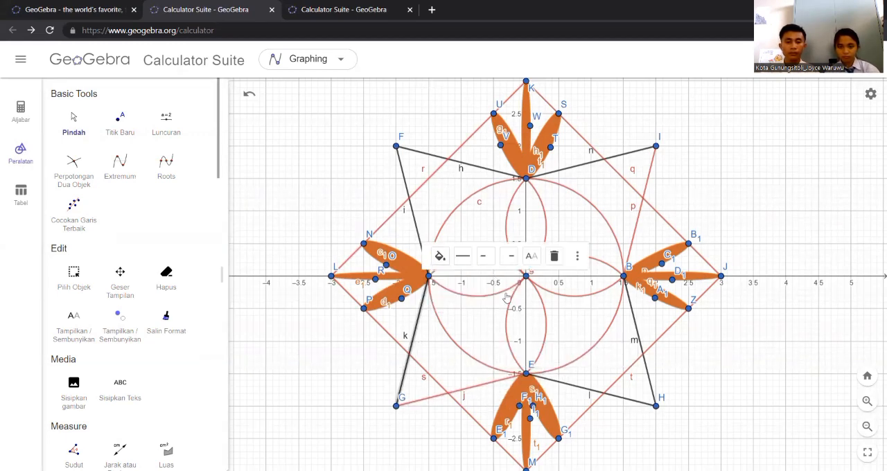
# Colour the star segments from point H to E and from H to B red
pyautogui.click(581, 386)
pyautogui.click(618, 353)
pyautogui.click(664, 376)
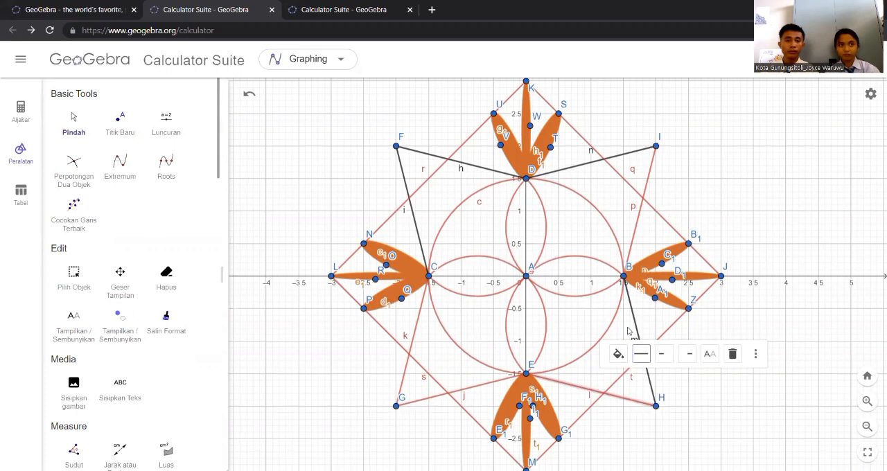
pyautogui.click(631, 318)
pyautogui.click(667, 256)
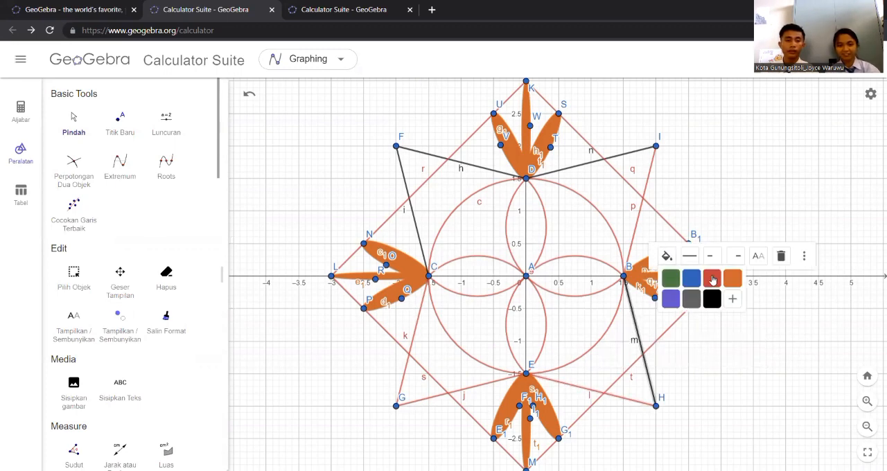
pyautogui.click(712, 279)
# Colour the star segments from point D to I and from D to F red
pyautogui.click(597, 162)
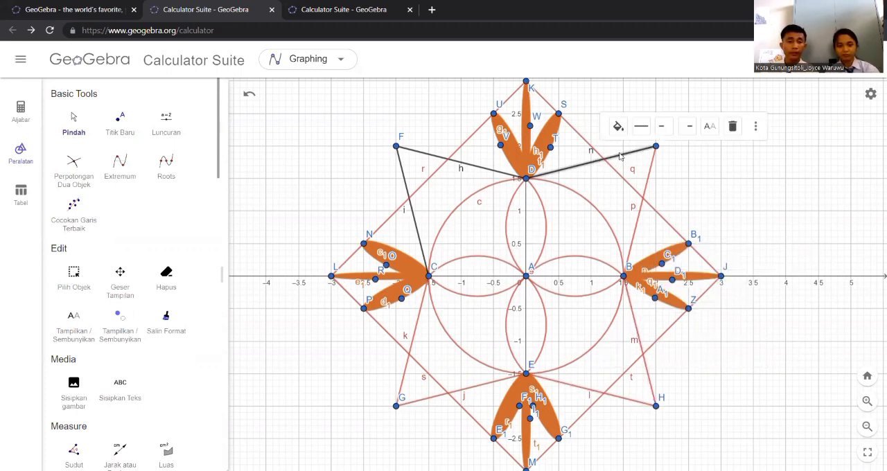
pyautogui.click(618, 126)
pyautogui.click(664, 148)
pyautogui.press('Escape')
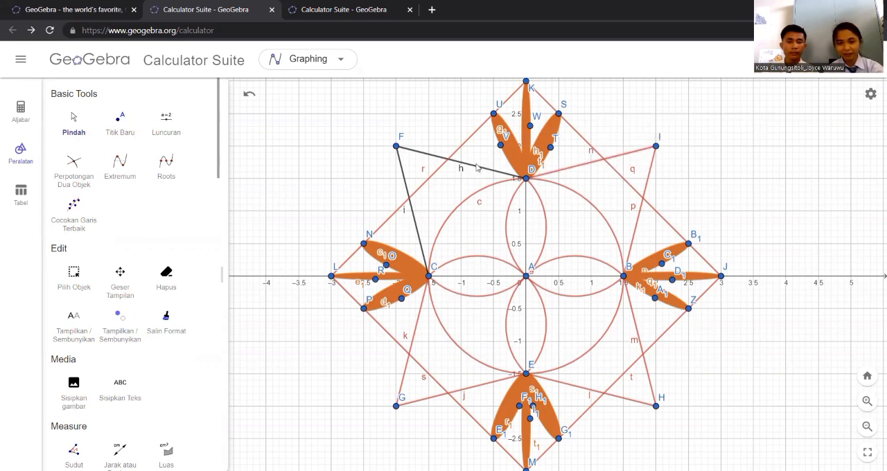
pyautogui.click(477, 167)
pyautogui.click(485, 126)
pyautogui.click(535, 148)
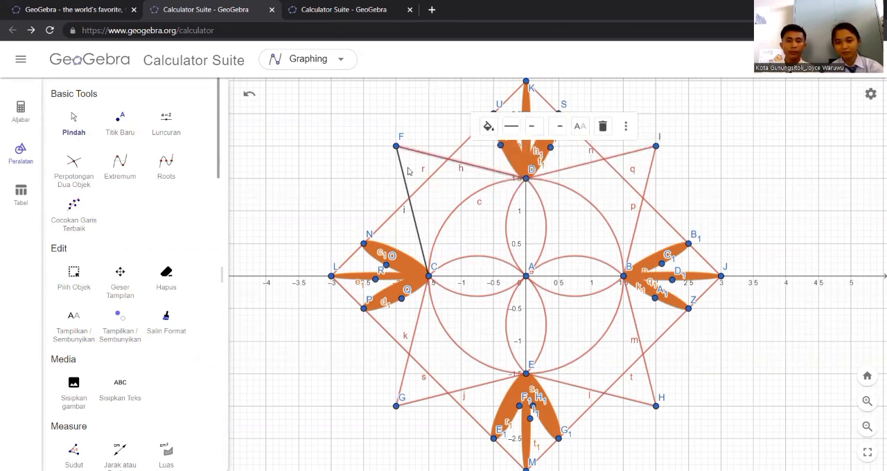
# Colour the star segment between points F and C red and clear the selection
pyautogui.click(439, 126)
pyautogui.click(486, 149)
pyautogui.rightClick(363, 243)
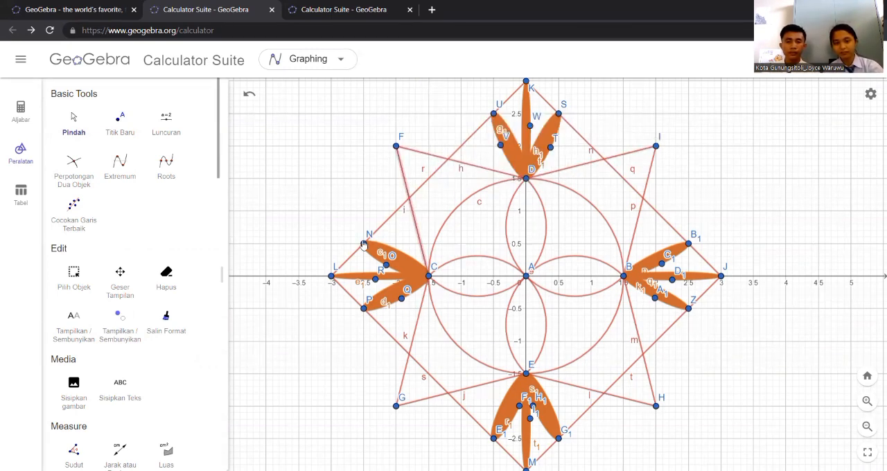
pyautogui.click(325, 219)
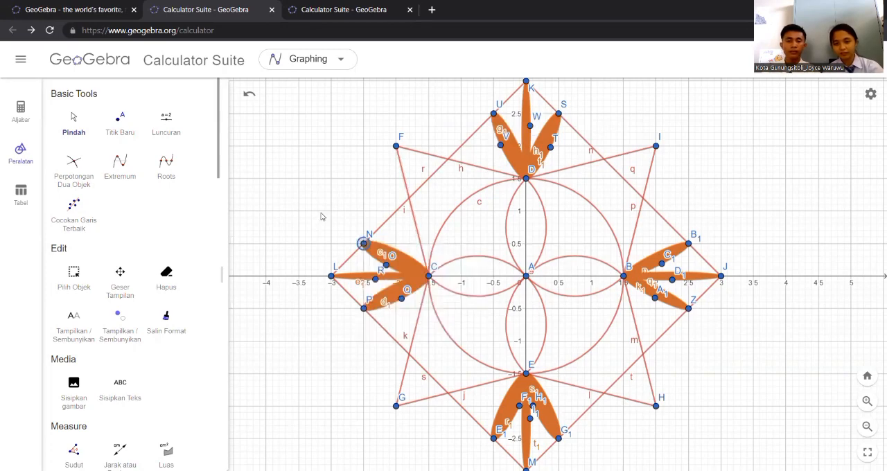
# Hide the gridlines of the graphics view with the No Grid option
pyautogui.rightClick(296, 143)
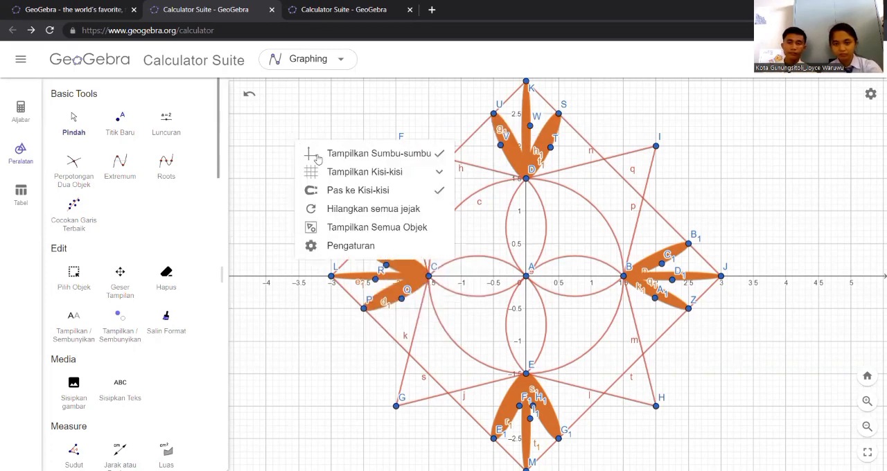
pyautogui.click(341, 174)
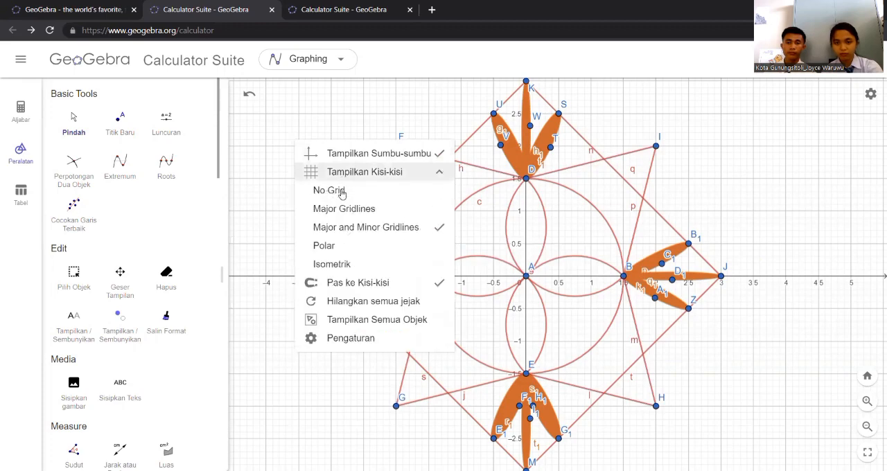
pyautogui.click(340, 195)
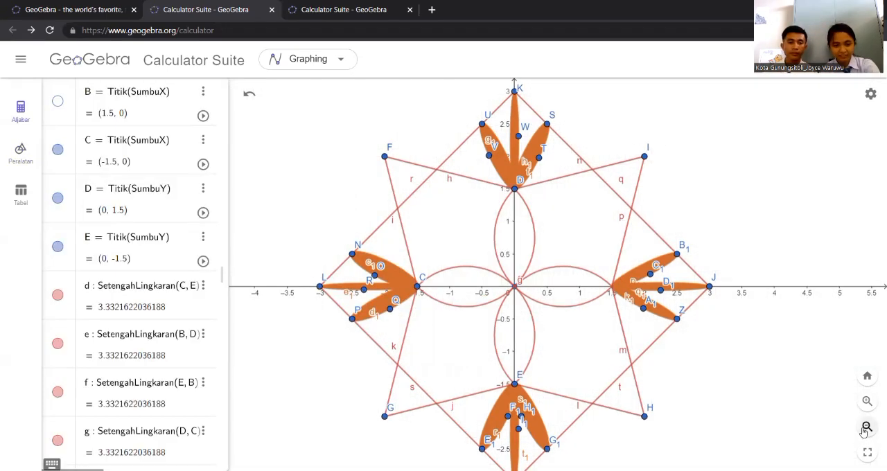
# Examine the coloured ornament up close and as a whole, including its petals, star segments and orange ellipses
pyautogui.click(865, 428)
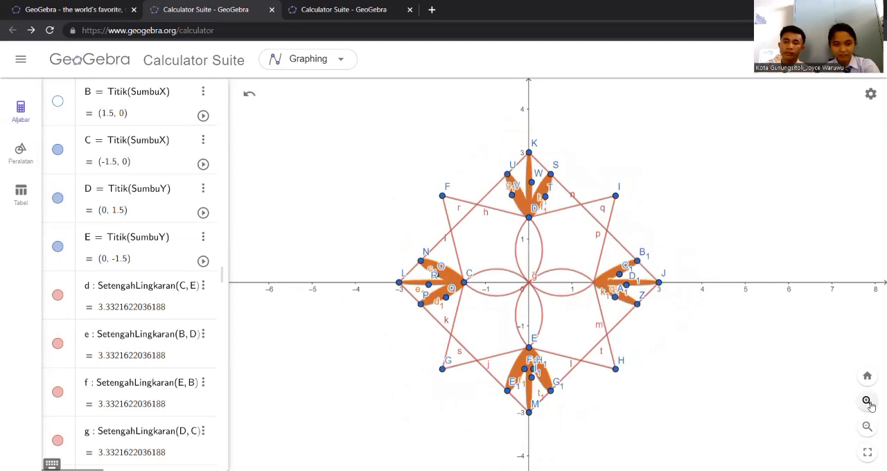
pyautogui.click(867, 401)
pyautogui.click(867, 402)
pyautogui.click(867, 402)
pyautogui.click(867, 402)
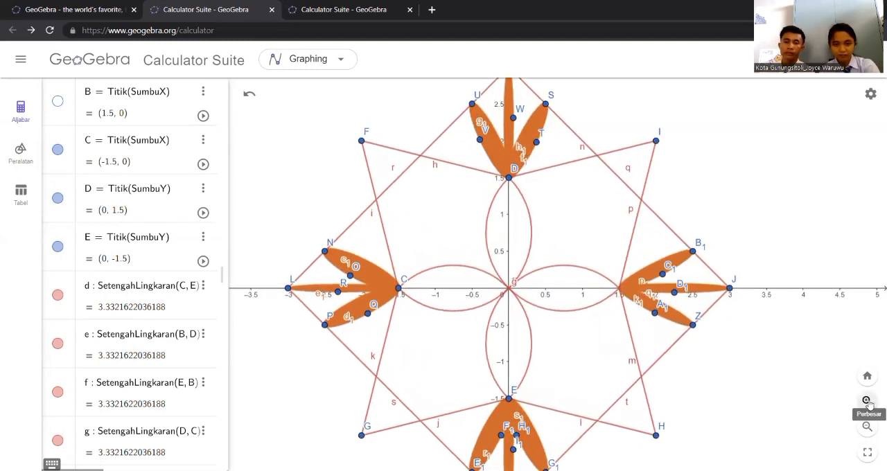
pyautogui.click(867, 402)
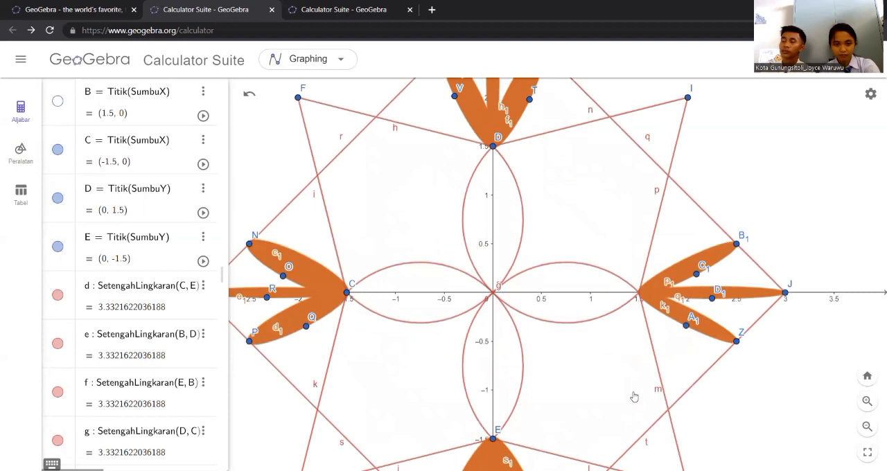
pyautogui.moveTo(615, 380); pyautogui.dragTo(661, 420)
pyautogui.moveTo(591, 285); pyautogui.dragTo(659, 258)
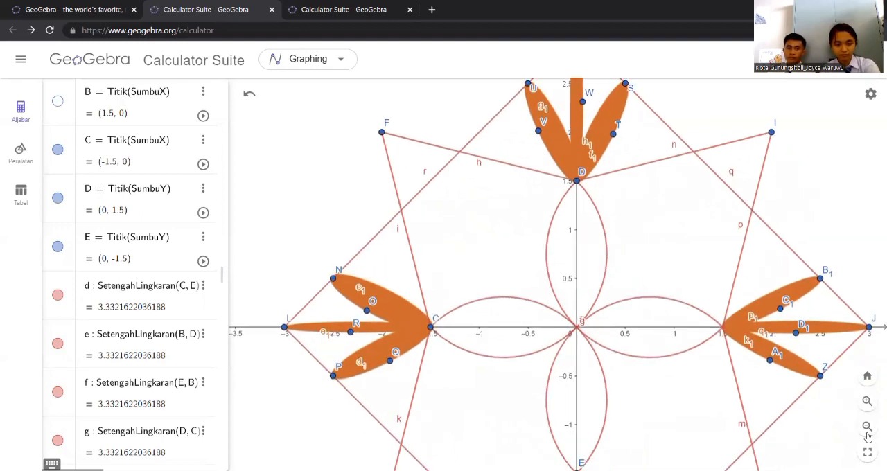
pyautogui.click(867, 433)
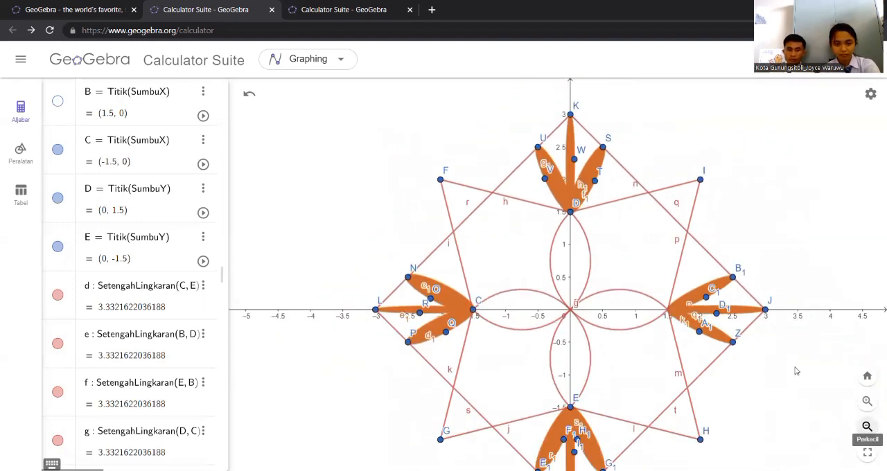
pyautogui.moveTo(794, 355); pyautogui.dragTo(794, 314)
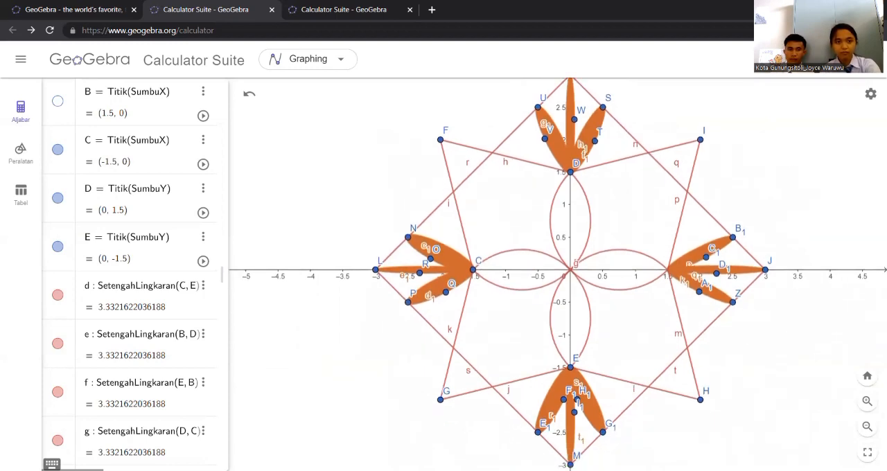